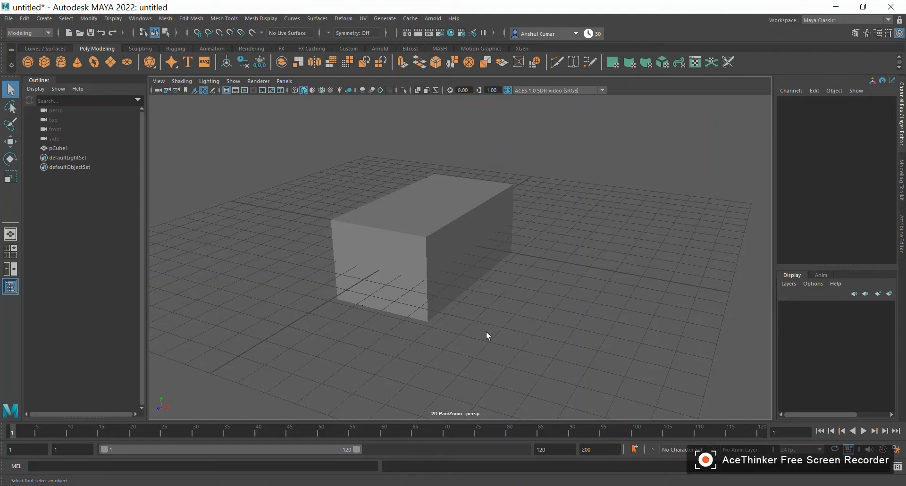
Delete the existing elongated box and create a new default polygon cube at the origin.
left_click(471, 244)
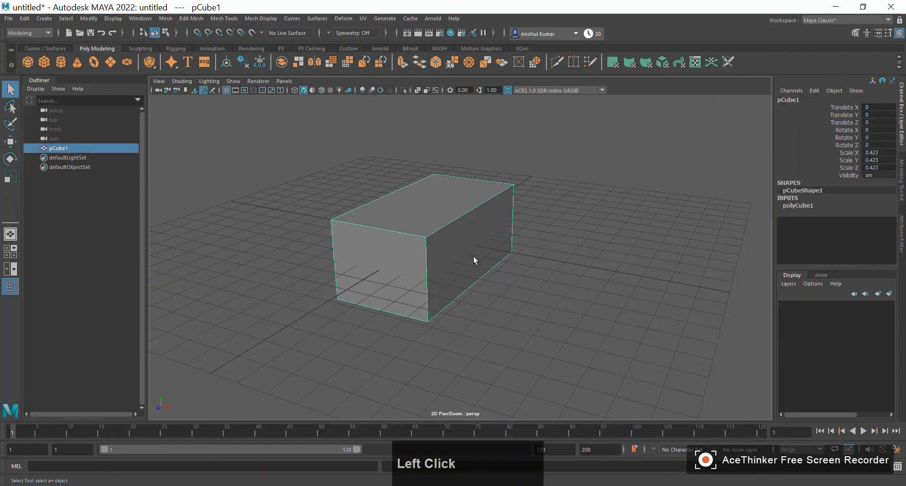
key("Delete")
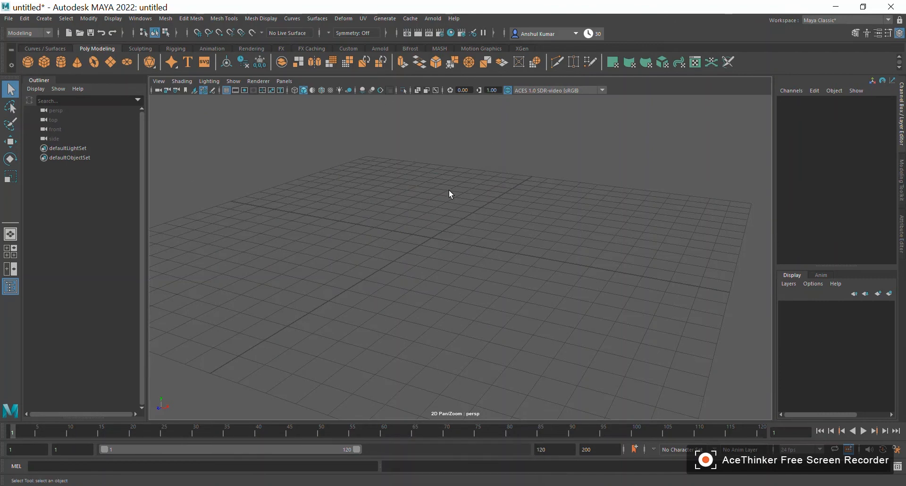
left_click(45, 61)
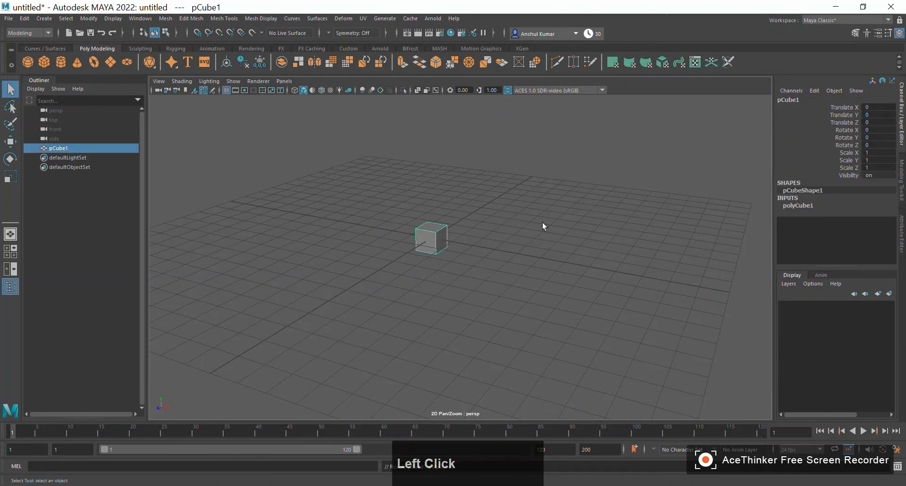
Examine the new cube from several sides and distances.
left_click_drag(516, 237, 469, 249, "alt")
right_click_drag(469, 249, 496, 273, "alt")
middle_click_drag(495, 273, 495, 282, "alt")
right_click_drag(321, 231, 425, 283, "alt")
mouse_move(426, 287)
left_mouse_down("alt")
mouse_move(465, 288)
mouse_move(437, 300)
left_mouse_up("alt")
right_click_drag(364, 266, 366, 267, "alt")
left_click_drag(366, 267, 390, 284, "alt")
right_click_drag(390, 283, 295, 267, "alt")
left_click_drag(295, 267, 333, 283, "alt")
right_click_drag(334, 283, 366, 289, "alt")
mouse_move(366, 289)
left_mouse_down("alt")
mouse_move(376, 297)
mouse_move(368, 295)
left_mouse_up("alt")
right_click_drag(437, 299, 314, 288, "alt")
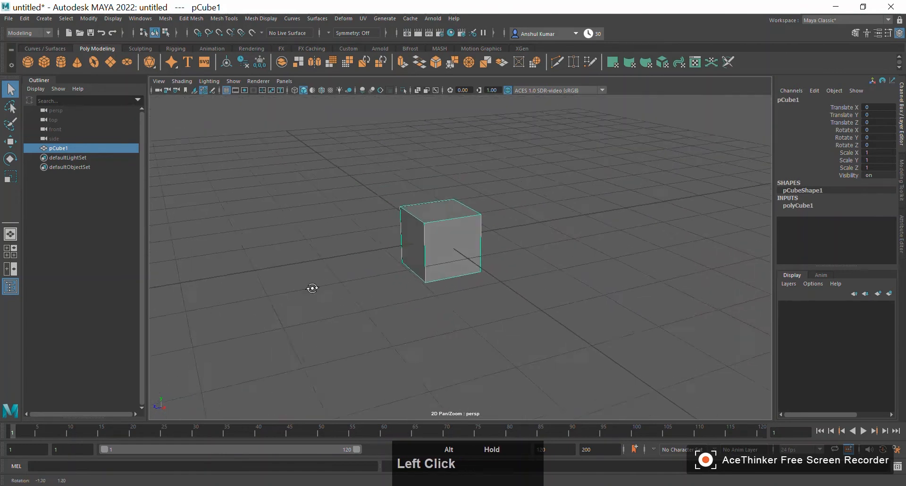
left_click_drag(313, 287, 338, 294, "alt")
middle_click_drag(338, 293, 299, 299, "alt")
left_click_drag(299, 299, 264, 294, "alt")
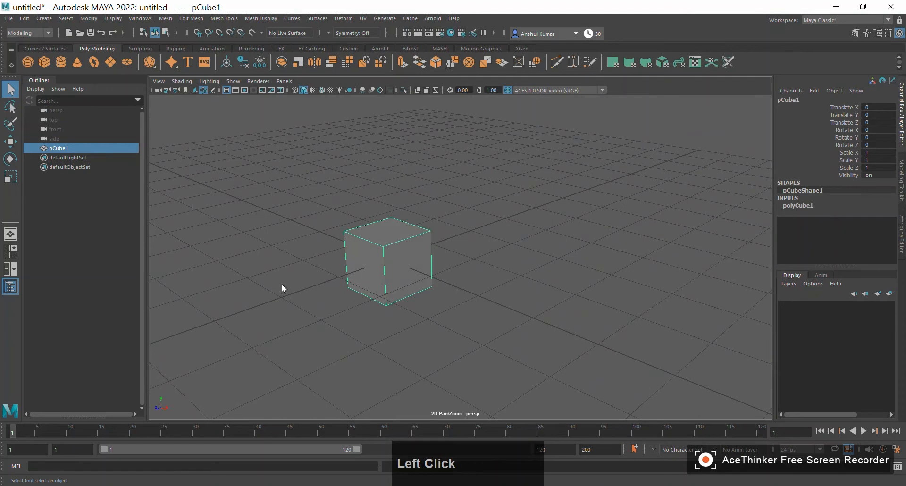
Handwrite the on-screen notes "cube", "8 vertices", "12 edges" and "6 faces" beside the cube.
key("ctrl+shift+3")
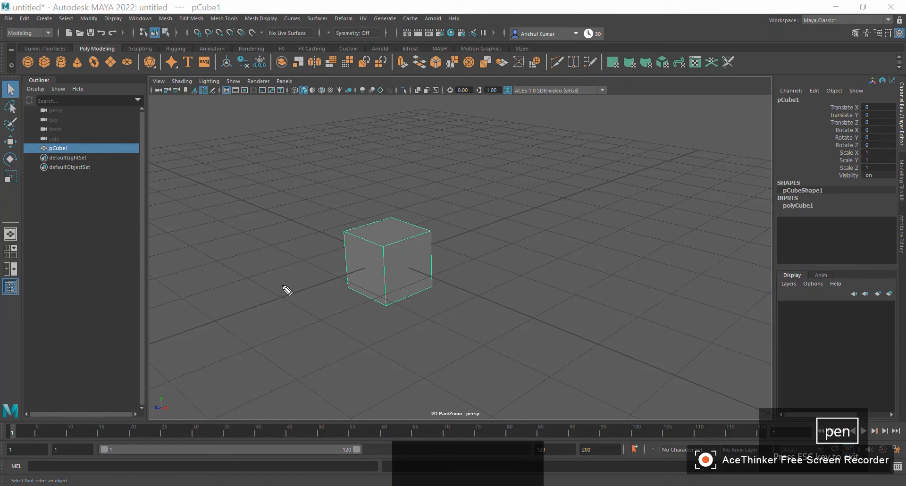
mouse_move(548, 148)
left_mouse_down()
mouse_move(539, 141)
mouse_move(599, 150)
left_mouse_up()
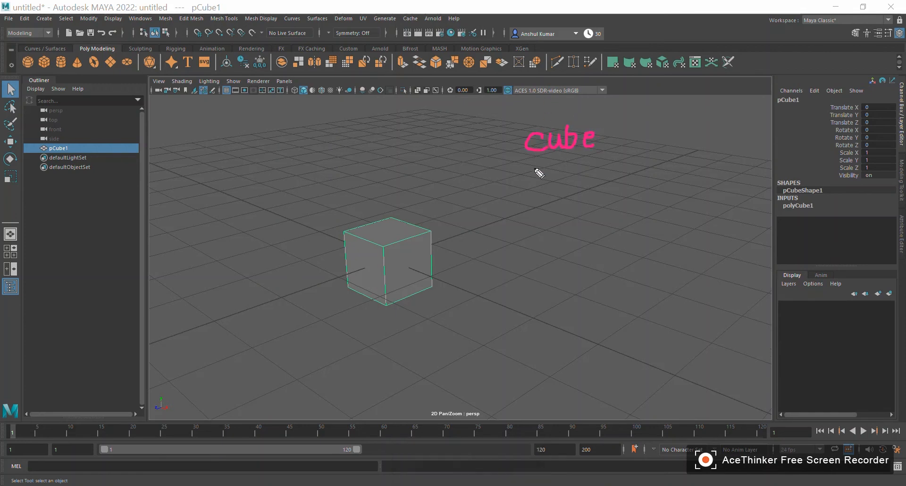
mouse_move(542, 169)
left_mouse_down()
mouse_move(551, 183)
mouse_move(666, 166)
mouse_move(658, 177)
left_mouse_up()
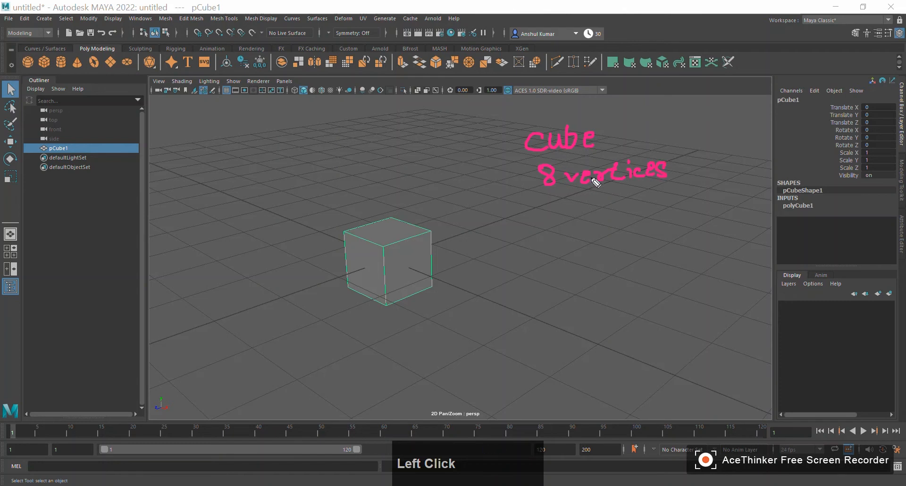
mouse_move(540, 203)
left_mouse_down()
mouse_move(544, 221)
mouse_move(607, 206)
mouse_move(609, 194)
mouse_move(613, 215)
mouse_move(643, 196)
mouse_move(656, 203)
left_mouse_up()
mouse_move(566, 236)
left_mouse_down()
mouse_move(571, 248)
mouse_move(670, 237)
mouse_move(663, 240)
left_mouse_up()
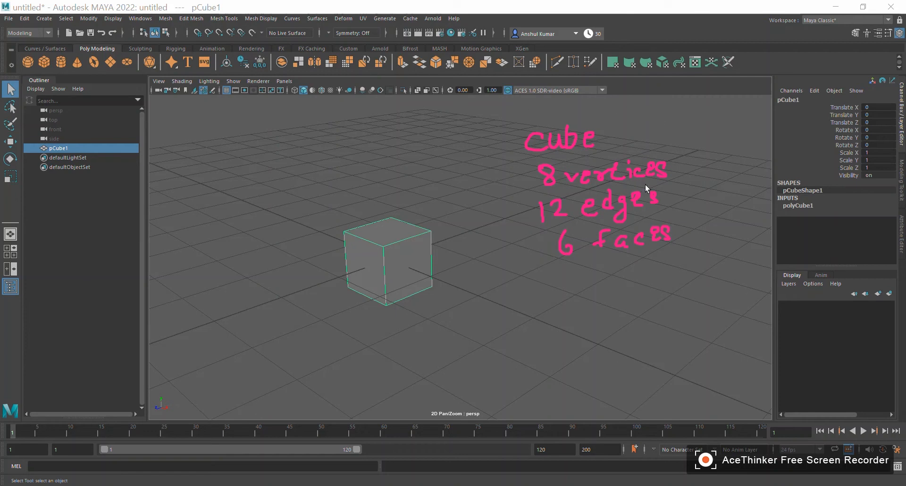
Inspect the cube beside the handwritten notes and clear the notes from the screen.
mouse_move(364, 281)
left_mouse_down("alt")
mouse_move(340, 285)
mouse_move(532, 299)
mouse_move(368, 282)
left_mouse_up("alt")
middle_click_drag(368, 282, 344, 271, "alt")
left_click_drag(344, 271, 327, 275, "alt")
right_click_drag(328, 276, 344, 300, "alt")
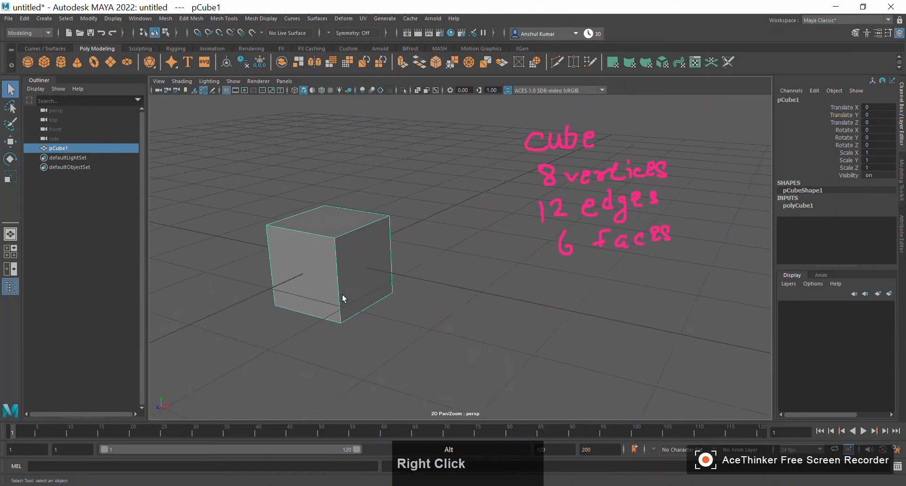
left_click_drag(344, 300, 330, 294, "alt")
middle_click_drag(330, 293, 354, 295, "alt")
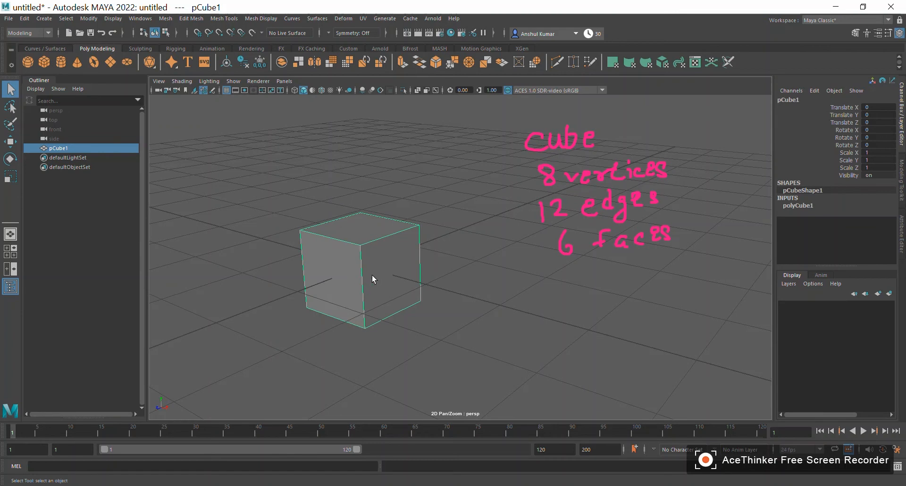
key("shift")
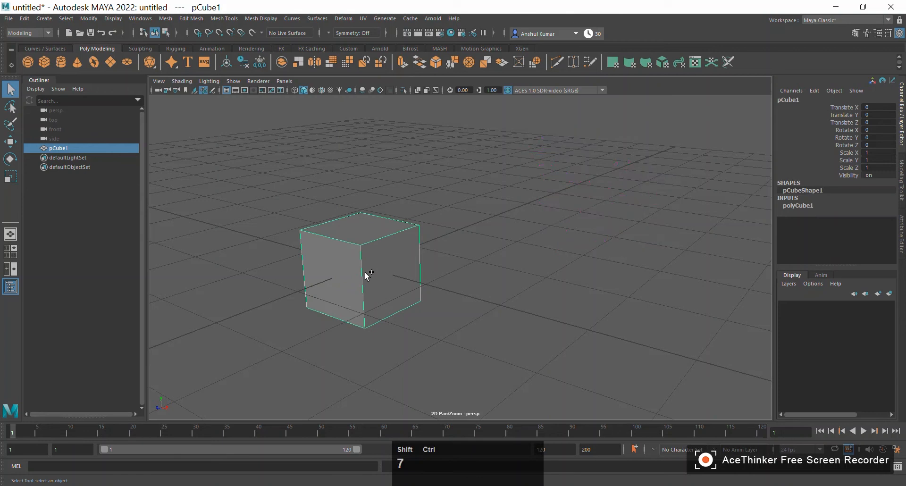
Switch the cube into component selection and return it to Object Mode.
left_click_drag(403, 280, 372, 278, "alt")
middle_click_drag(371, 278, 395, 278, "alt")
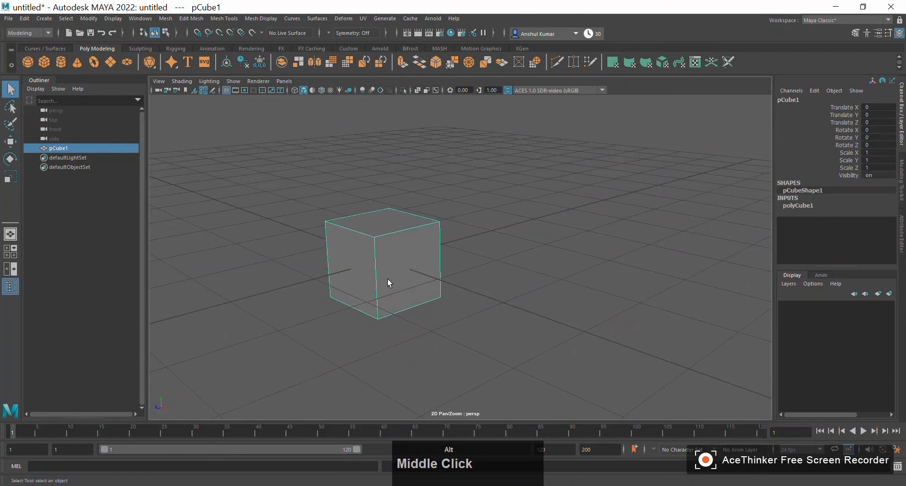
right_click(394, 247)
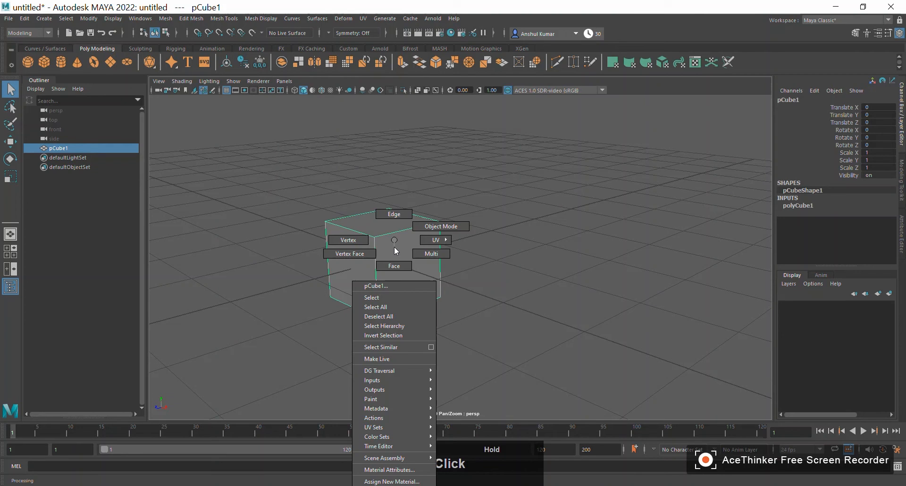
right_click(394, 247)
right_click(642, 197)
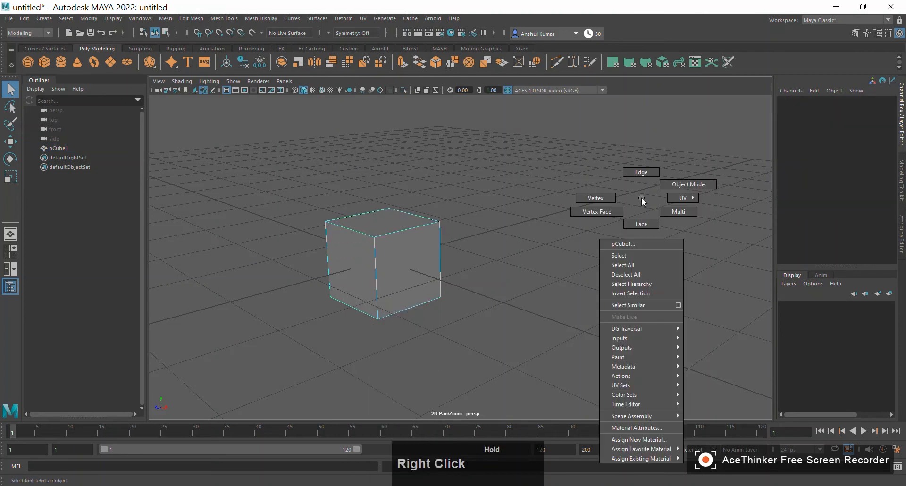
right_click(409, 241)
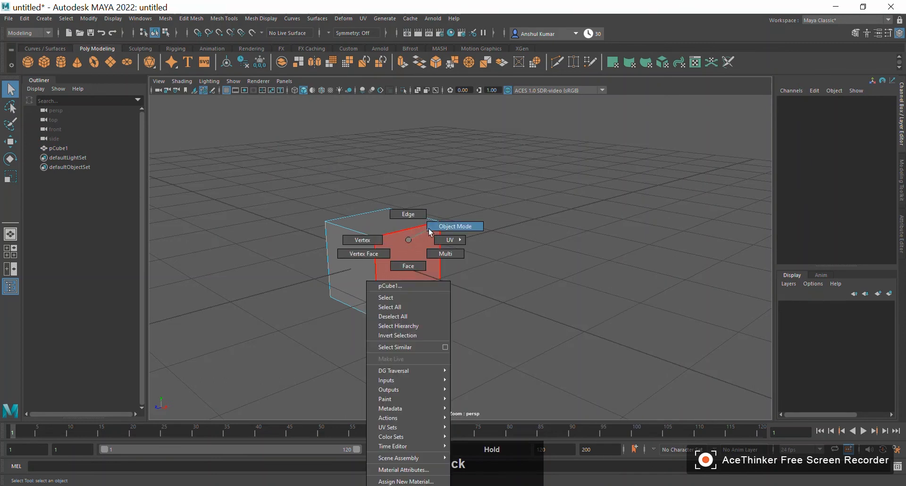
left_click(430, 229)
Select and deselect the whole cube as an object, leaving it selected.
left_click(517, 175)
left_click(392, 256)
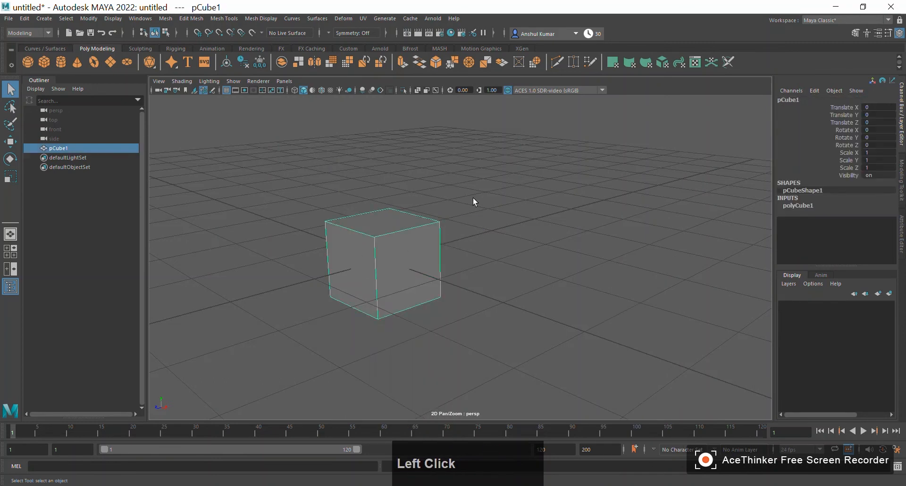
left_click(530, 177)
left_click(388, 245)
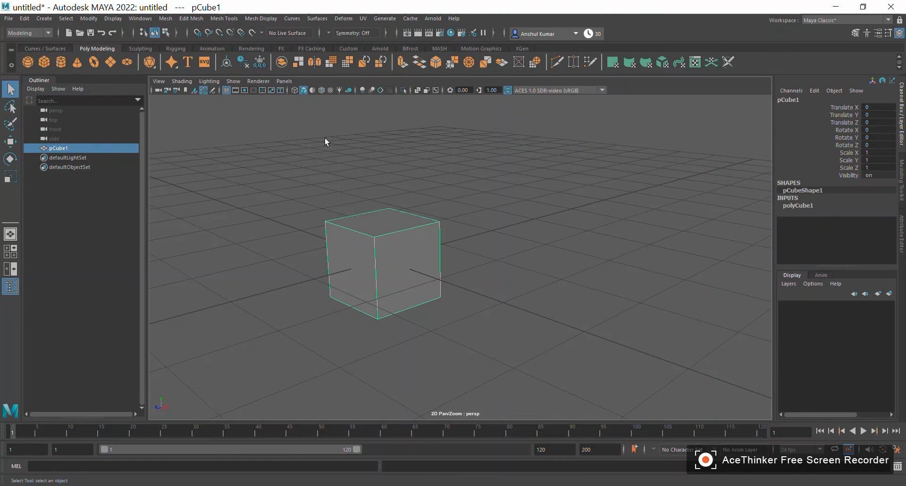
left_click(471, 224)
left_click(378, 256)
Switch the cube to Edge mode and select one of its vertical edges.
right_click(378, 257)
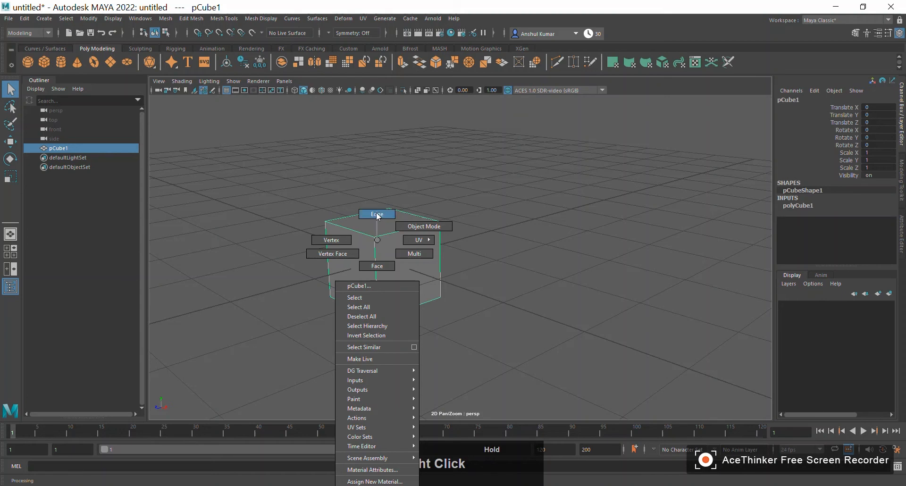
right_click_drag(378, 216, 376, 213)
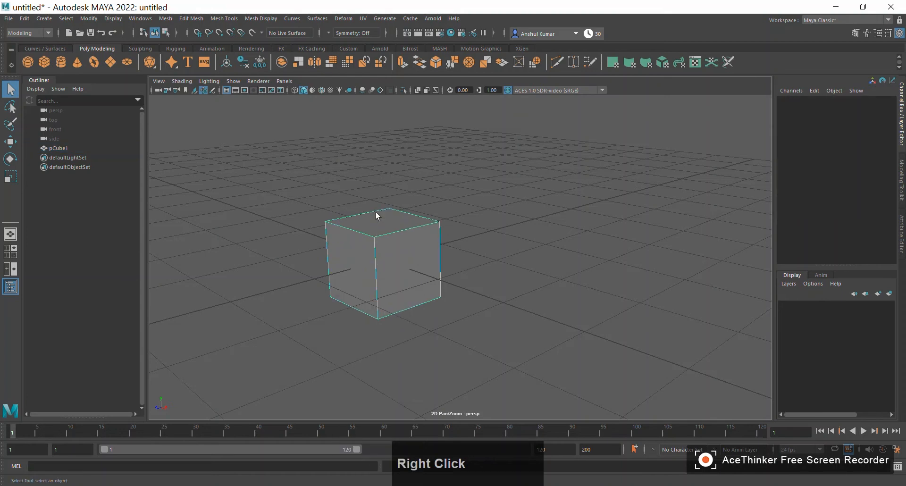
left_click(436, 231)
left_click_drag(504, 314, 358, 309, "alt")
middle_click_drag(359, 310, 294, 320, "alt")
left_click_drag(293, 320, 279, 276, "alt")
right_click_drag(279, 275, 403, 316, "alt")
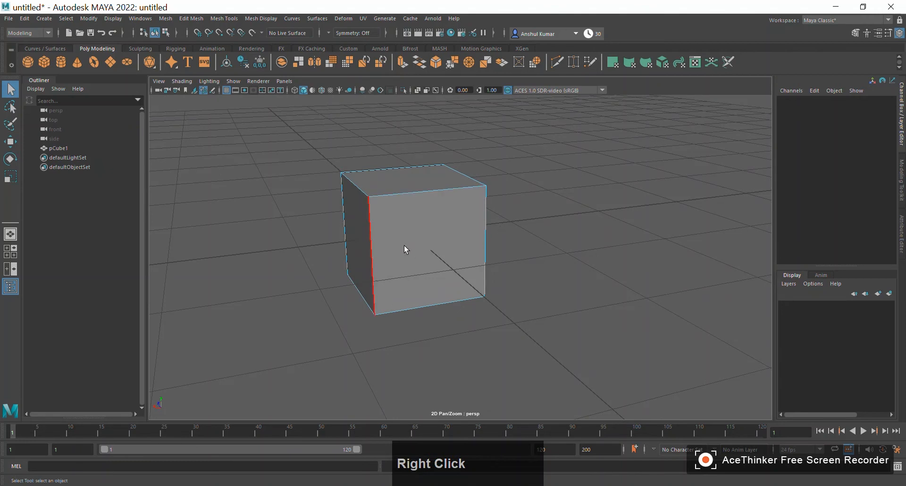
left_click_drag(252, 287, 327, 296, "alt")
middle_click_drag(327, 295, 459, 261, "alt")
left_click_drag(459, 261, 589, 278, "alt")
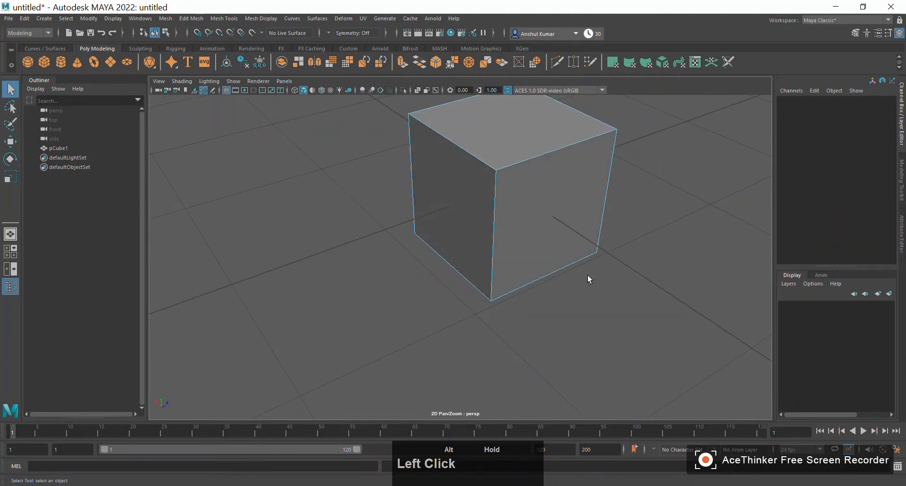
left_click(500, 242)
left_click_drag(669, 300, 562, 287, "alt")
left_click(556, 267)
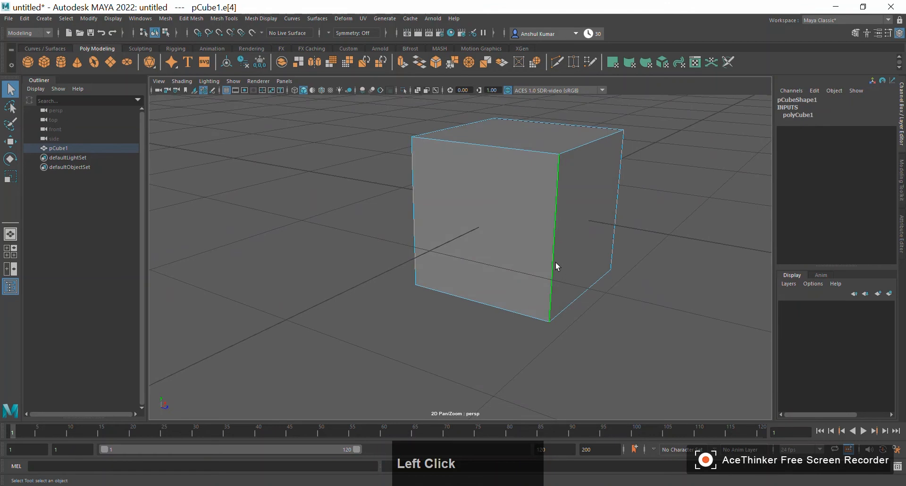
Select further individual edges of the cube one after another, including vertical and bottom edges.
left_click_drag(435, 324, 535, 328, "alt")
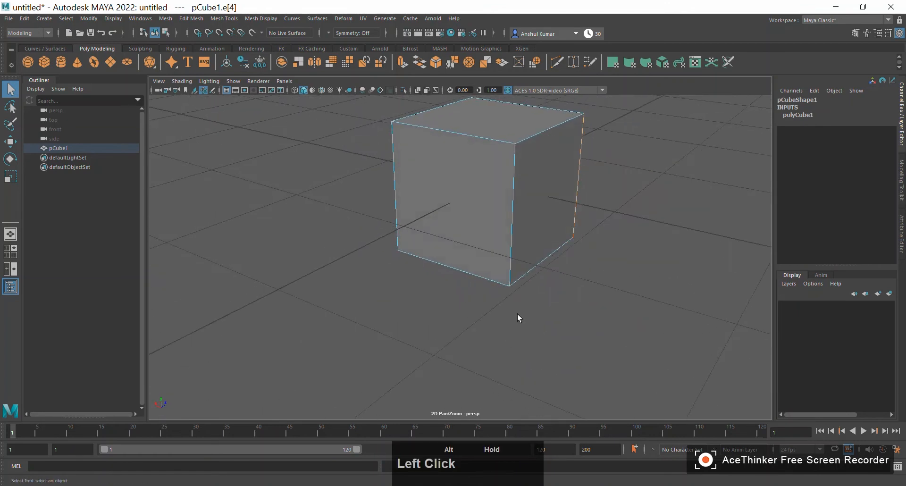
middle_click_drag(535, 328, 461, 347, "alt")
left_click_drag(461, 348, 434, 339, "alt")
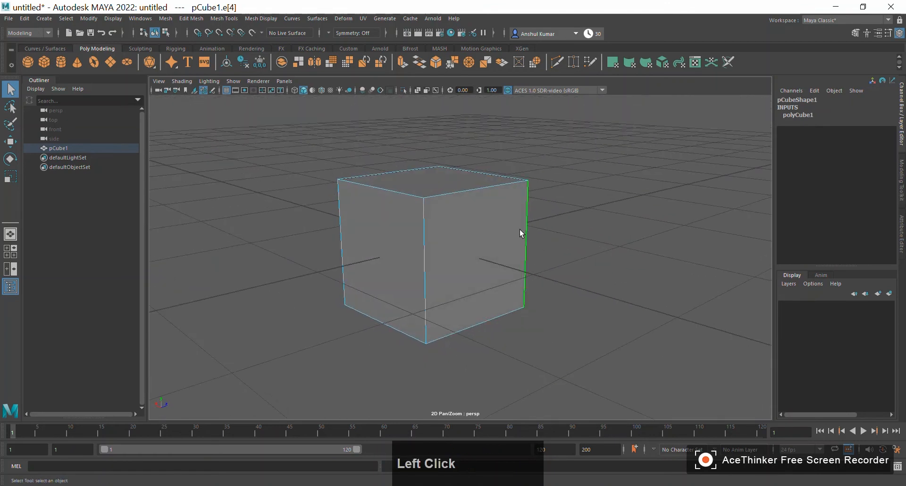
left_click(426, 237)
left_click_drag(568, 263, 558, 286, "alt")
left_click(537, 274)
left_click(557, 285)
left_click_drag(627, 314, 488, 298, "alt")
left_click(480, 250)
Pick more single edges around the cube's underside and sides, ending with a vertical edge.
scroll(623, 310, "down", 3)
middle_click_drag(487, 298, 421, 256, "alt")
left_click_drag(420, 256, 347, 251, "alt")
right_click_drag(348, 250, 407, 332, "alt")
left_click_drag(406, 334, 378, 277, "alt")
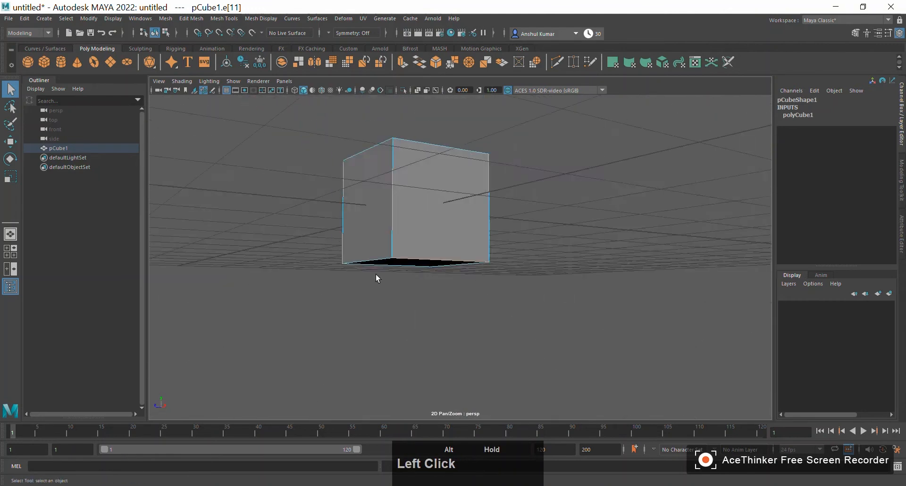
middle_click_drag(378, 277, 347, 370, "alt")
left_click(378, 283)
left_click(474, 281)
left_click_drag(480, 280, 485, 344, "alt")
middle_click_drag(485, 344, 404, 304, "alt")
left_click_drag(405, 304, 372, 283, "alt")
middle_click_drag(372, 284, 471, 281, "alt")
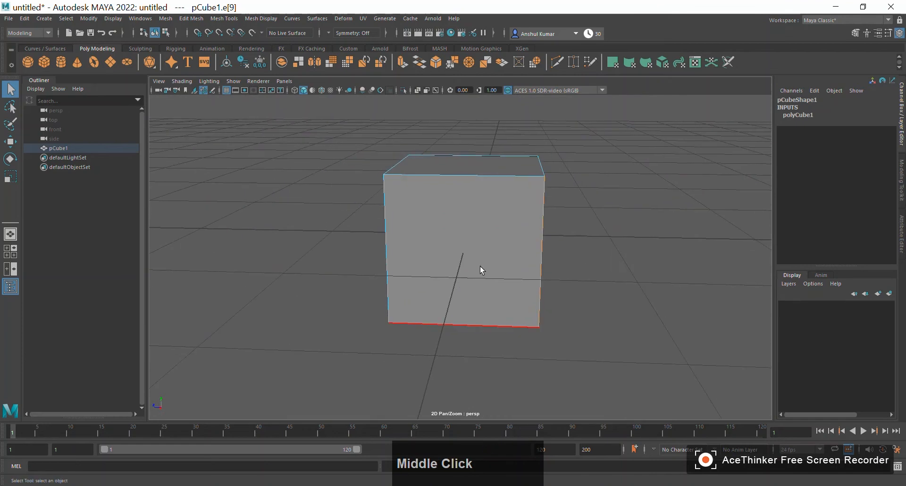
Switch the cube to Face mode and select its front face.
right_click(467, 190)
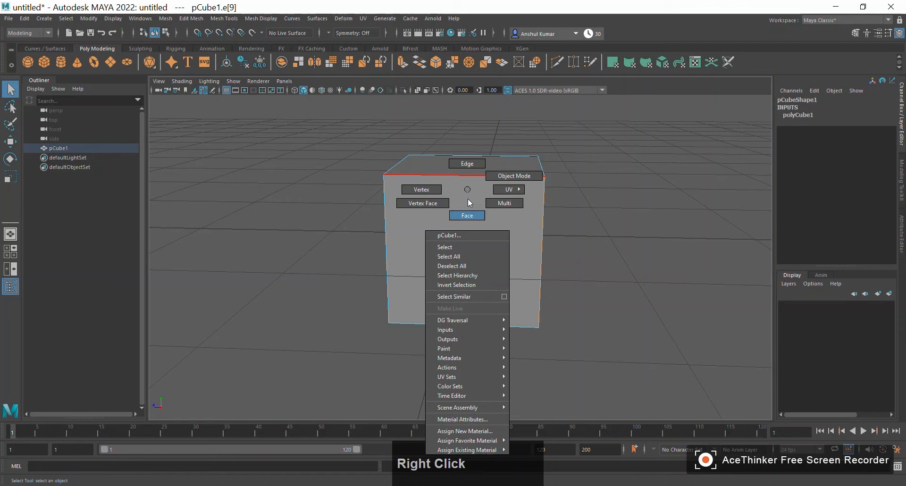
right_click(467, 216)
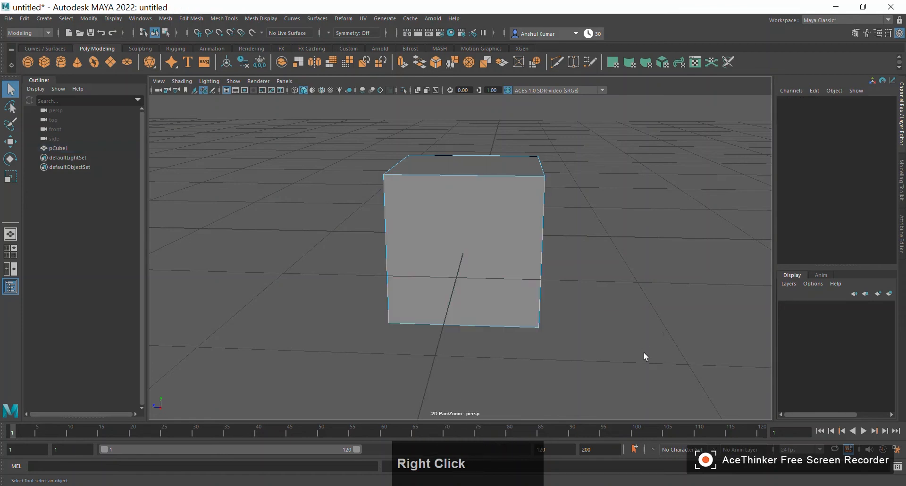
left_click_drag(352, 358, 400, 328, "alt")
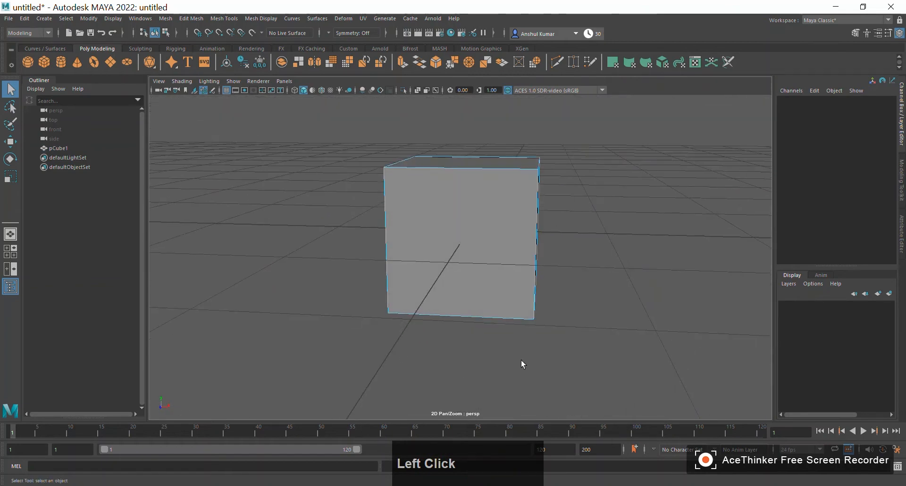
left_click(490, 216)
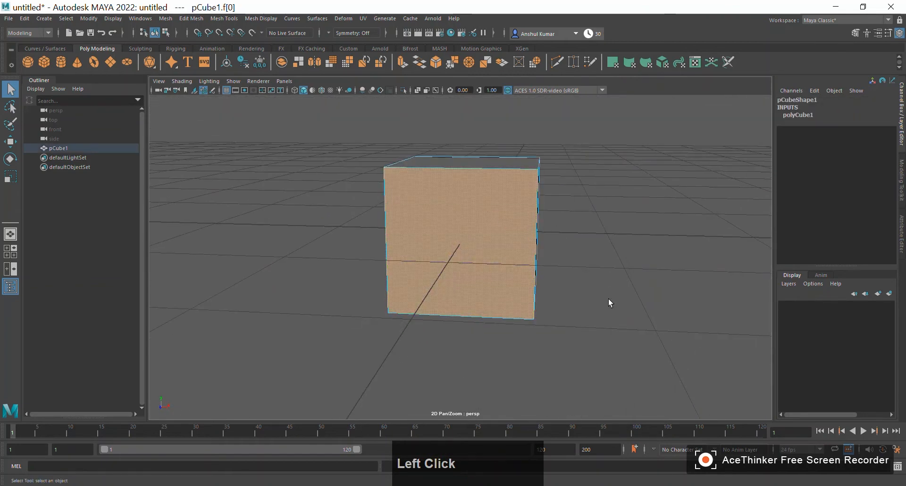
left_click_drag(380, 338, 544, 331, "alt")
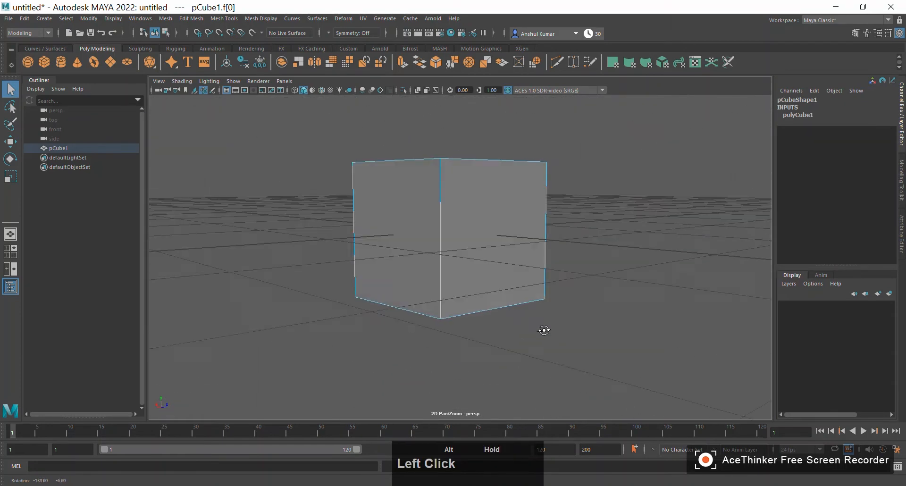
mouse_move(309, 252)
left_mouse_down("alt")
mouse_move(380, 361)
mouse_move(285, 352)
mouse_move(357, 265)
mouse_move(293, 310)
mouse_move(150, 275)
mouse_move(307, 243)
left_mouse_up("alt")
right_click_drag(307, 243, 381, 192, "alt")
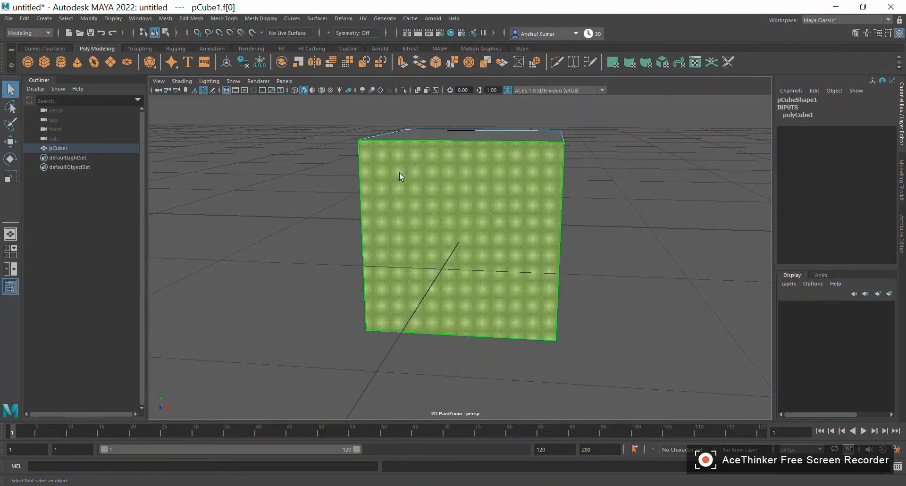
Select the cube's other side faces one at a time.
left_click_drag(276, 312, 417, 307, "alt")
left_click_drag(219, 319, 319, 299, "alt")
left_click(408, 259)
left_click_drag(217, 293, 418, 257, "alt")
left_click(418, 258)
left_click_drag(382, 285, 277, 345, "alt")
left_click(428, 263)
left_click_drag(222, 333, 447, 332, "alt")
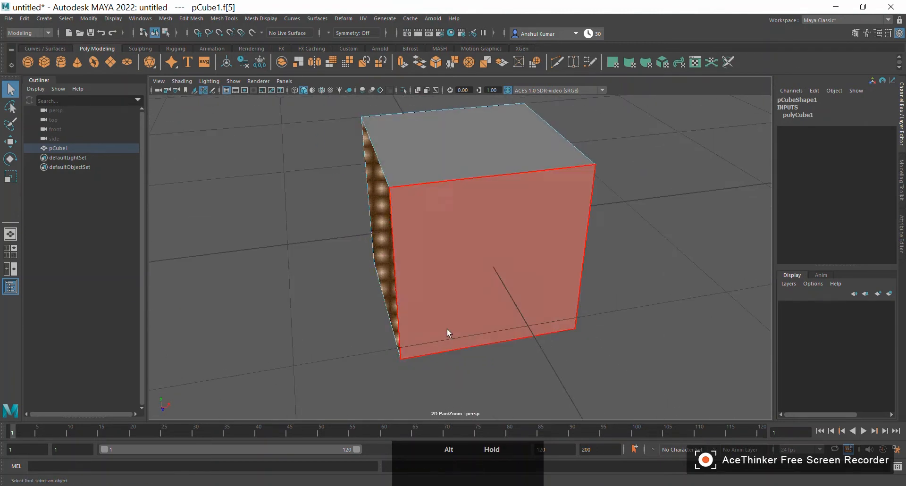
Switch the cube from Face mode to Vertex mode.
middle_click_drag(447, 332, 289, 257, "alt")
left_click_drag(289, 257, 327, 285, "alt")
right_click_drag(327, 285, 396, 286, "alt")
left_click_drag(396, 286, 404, 233, "alt")
middle_click_drag(403, 233, 375, 284, "alt")
right_click(459, 242)
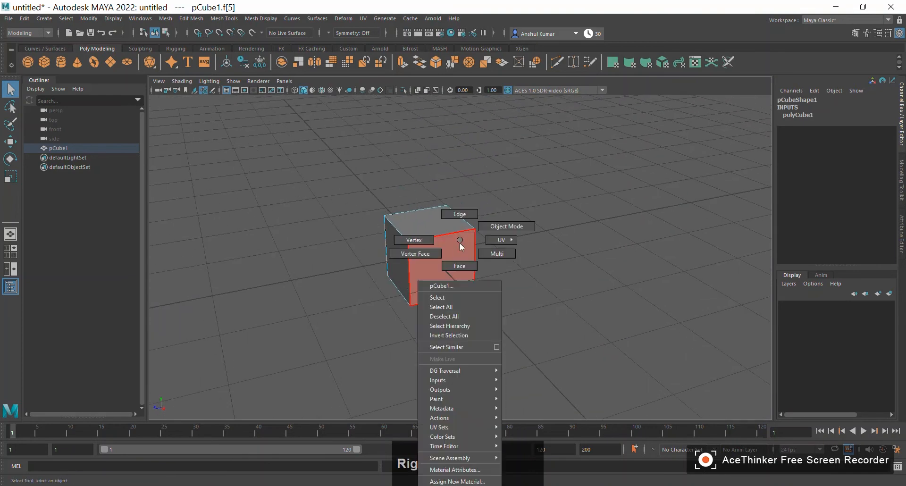
right_click_drag(429, 241, 427, 237)
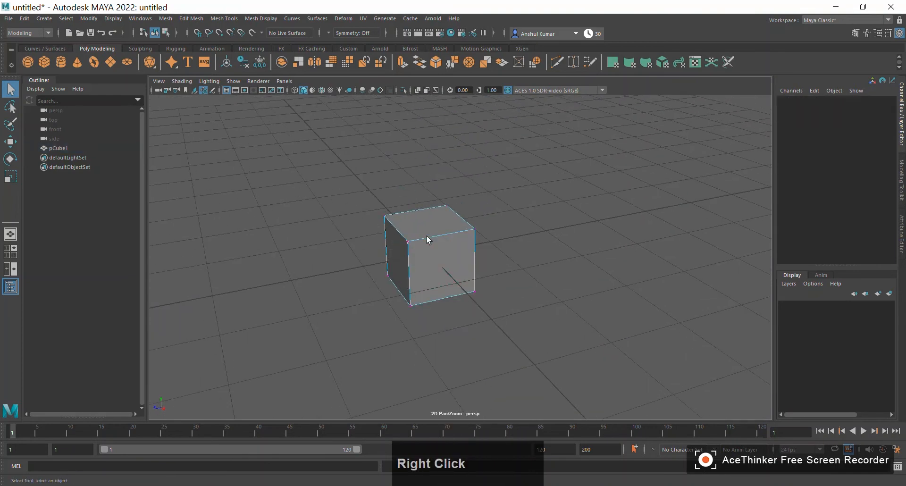
Select individual corner vertices on the cube's top, one after another.
left_click_drag(362, 284, 420, 289, "alt")
middle_click_drag(421, 290, 371, 274, "alt")
right_click_drag(372, 274, 502, 338, "alt")
middle_click_drag(502, 338, 448, 269, "alt")
right_click_drag(447, 269, 394, 324, "alt")
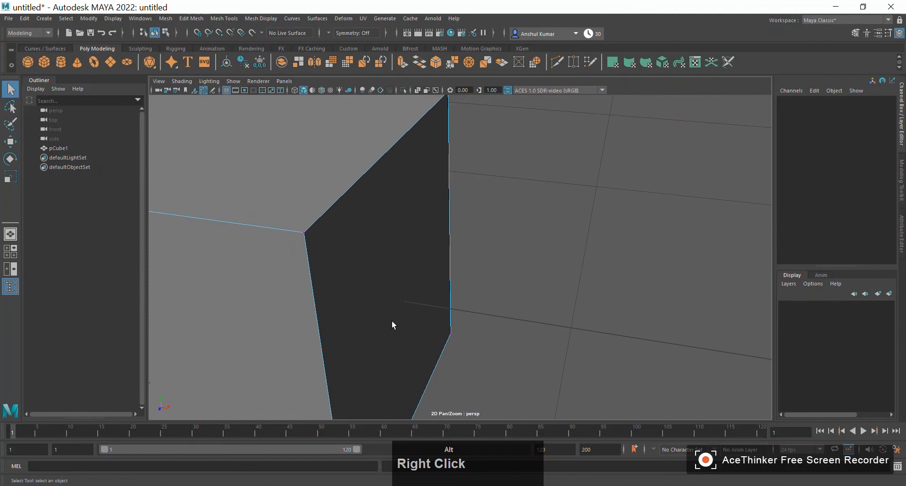
left_click(305, 232)
left_click_drag(568, 278, 533, 274, "alt")
right_click_drag(534, 274, 255, 287, "alt")
left_click_drag(255, 287, 332, 274, "alt")
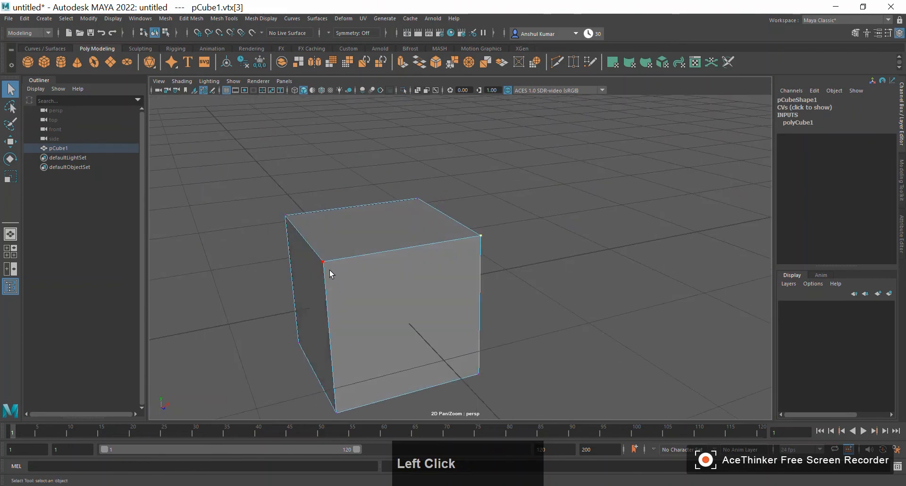
left_click_drag(276, 315, 469, 255, "alt")
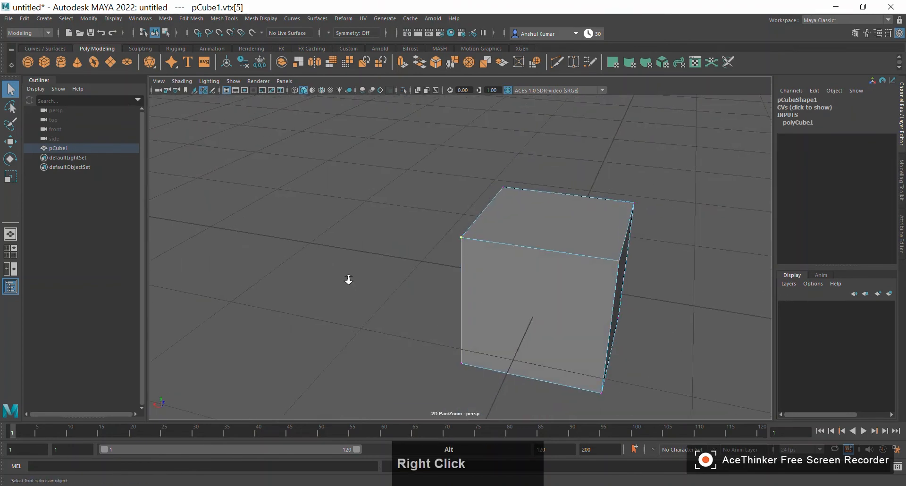
Examine the selected top corner vertex and the adjoining edges of the cube from several sides.
right_click_drag(349, 283, 415, 314, "alt")
left_click_drag(414, 313, 519, 314, "alt")
right_click_drag(520, 314, 293, 303, "alt")
left_click_drag(293, 303, 360, 285, "alt")
middle_click_drag(336, 266, 253, 264, "alt")
right_click_drag(253, 264, 364, 314, "alt")
middle_click_drag(365, 313, 444, 297, "alt")
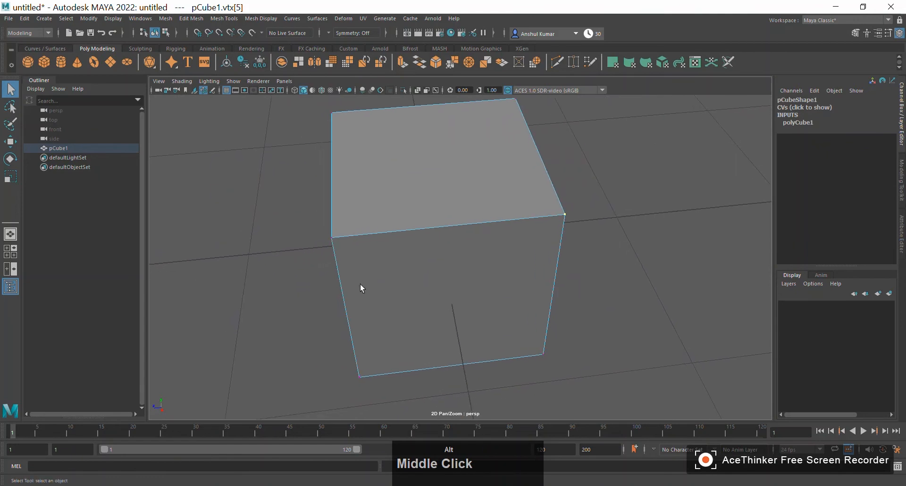
mouse_move(554, 317)
left_mouse_down("alt")
mouse_move(536, 308)
mouse_move(552, 301)
left_mouse_up("alt")
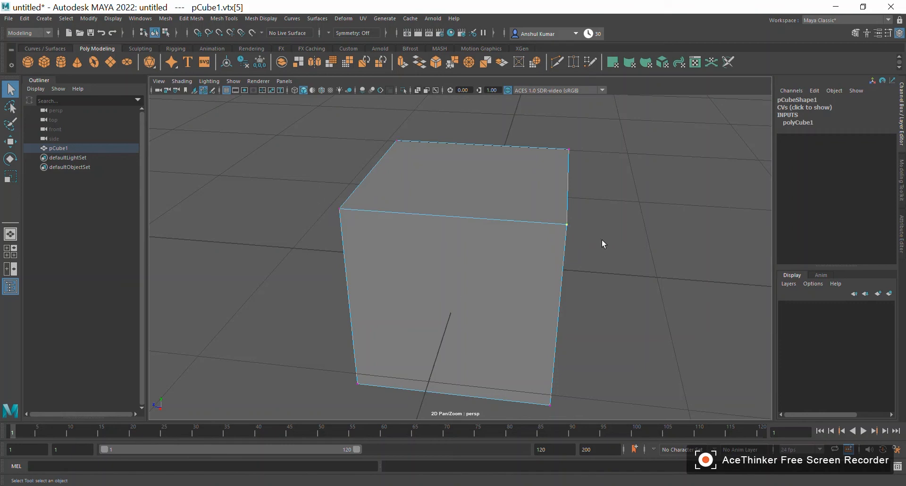
Select the corner vertices at the two ends of the cube's front top edge.
left_click_drag(544, 225, 607, 290, "alt")
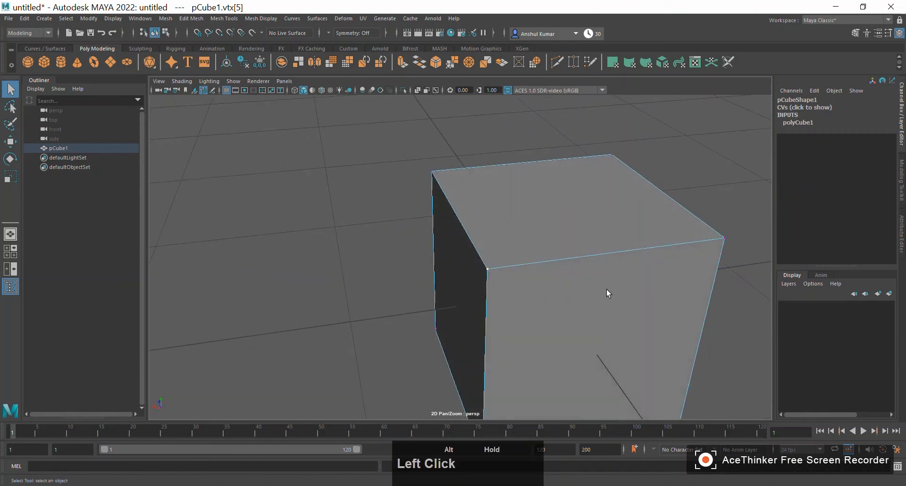
middle_click_drag(642, 312, 544, 255, "alt")
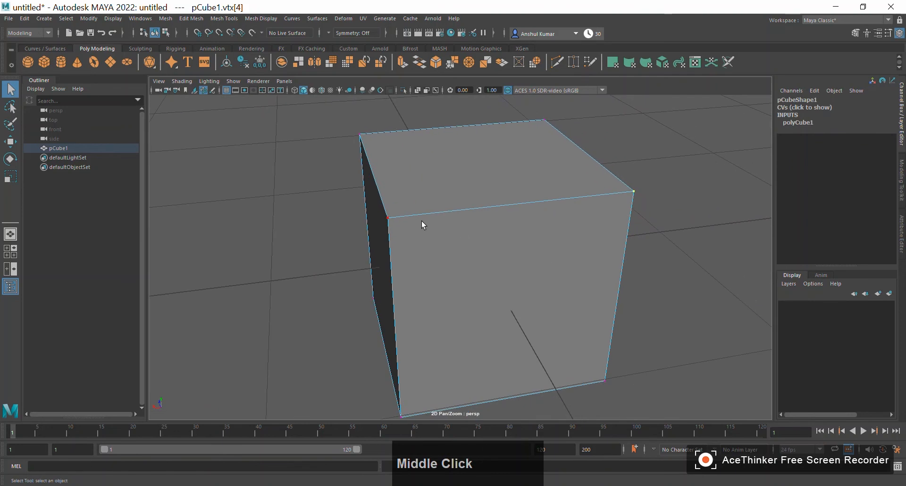
left_click(388, 219)
left_click_drag(424, 206, 661, 208)
left_click(388, 218)
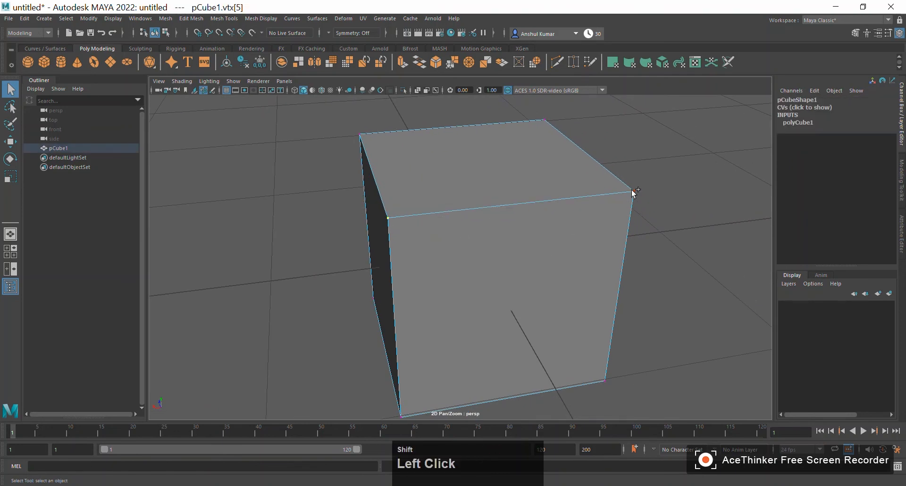
Switch to Edge mode and select the edge joining the two front top vertices.
right_click_drag(481, 202, 478, 186)
left_click(531, 203)
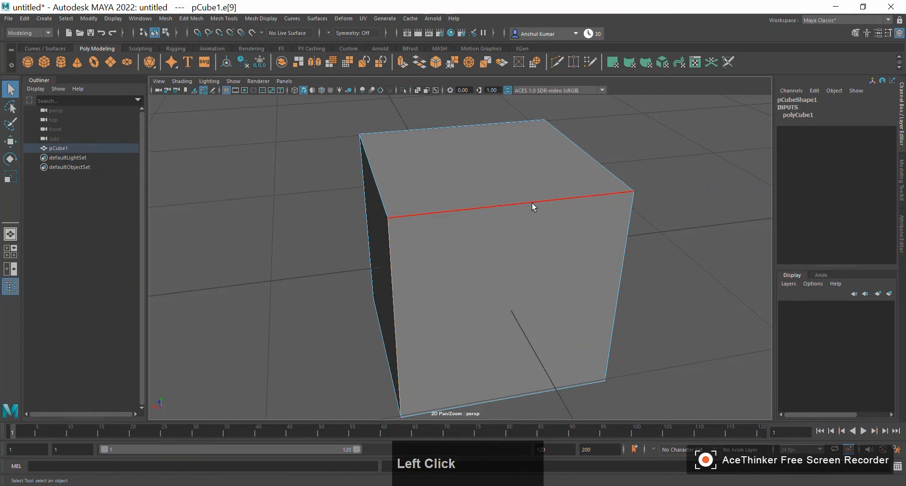
left_click_drag(625, 278, 557, 273, "alt")
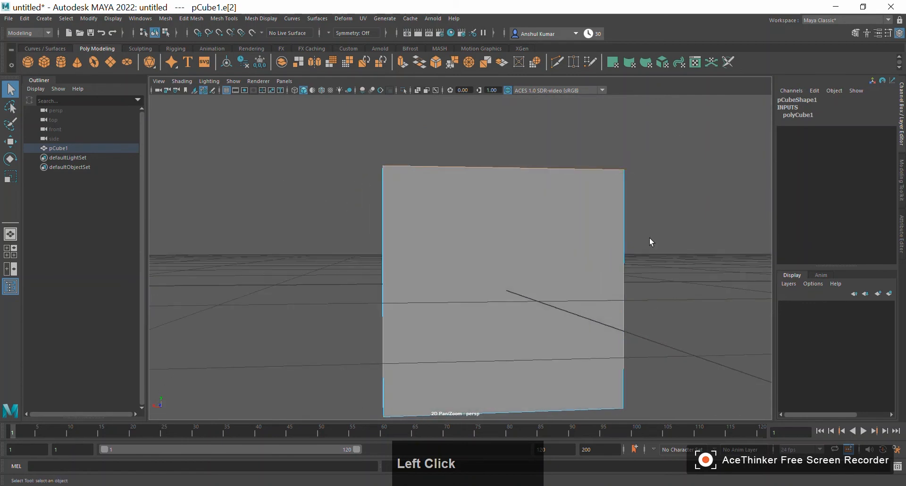
Switch to Face mode and select the cube's front face.
right_click_drag(506, 260, 514, 257)
left_click(538, 257)
left_click_drag(323, 311, 399, 303, "alt")
middle_click_drag(400, 307, 330, 251, "alt")
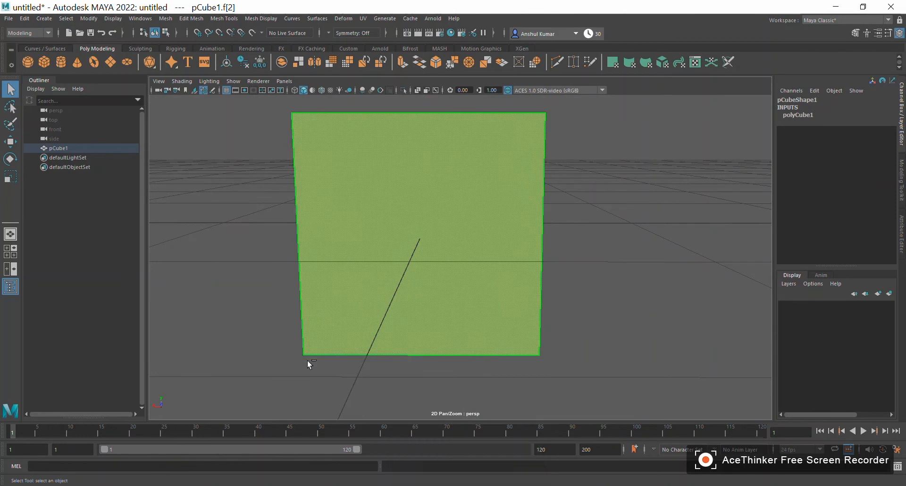
Draw a freehand annotation line diagonally across the selected face from its lower corner to the opposite upper corner.
key("3")
left_click(306, 355)
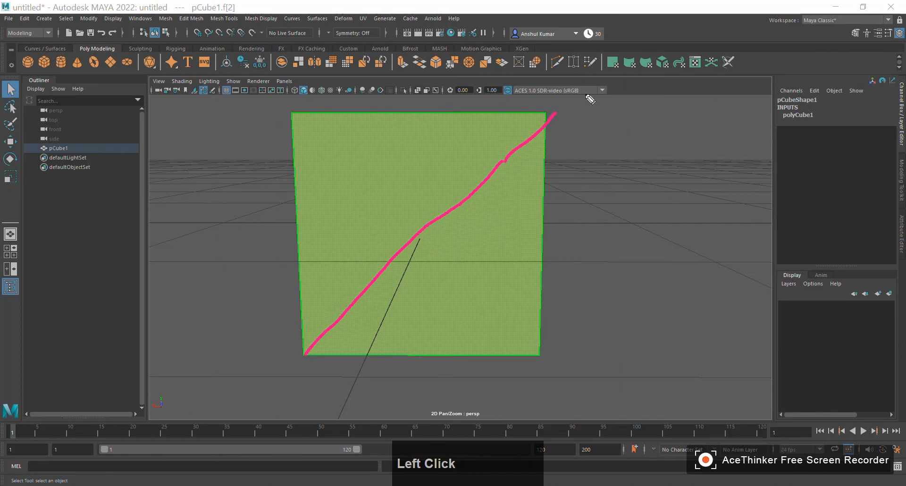
key("ctrl")
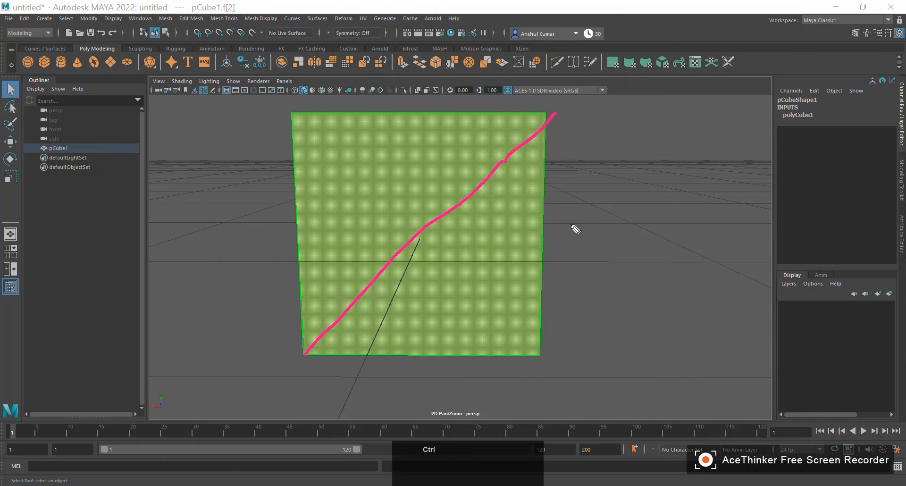
Deselect the face and clear the annotation line from the screen.
left_click(663, 245)
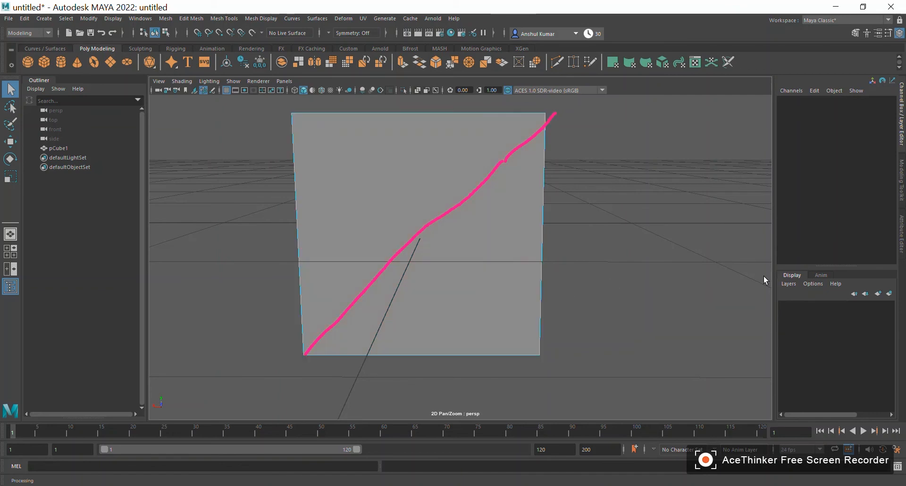
left_click_drag(602, 366, 619, 398, "alt")
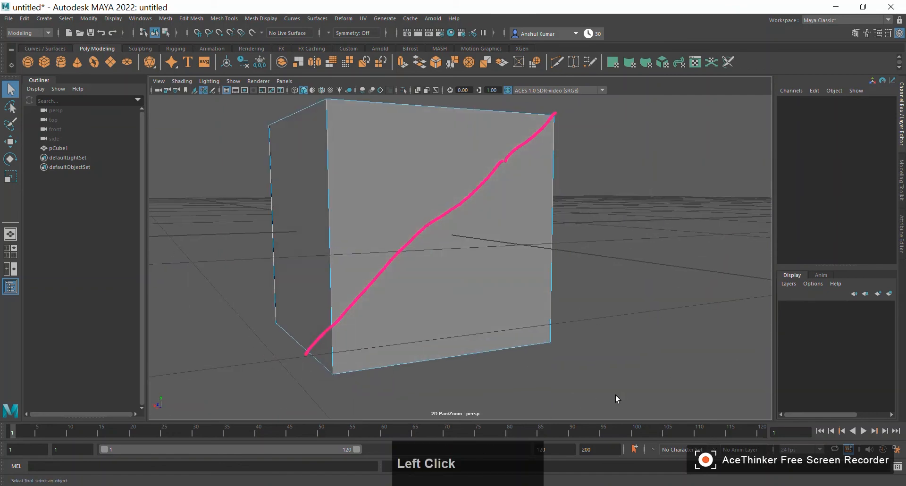
key("ctrl")
key("ctrl+7")
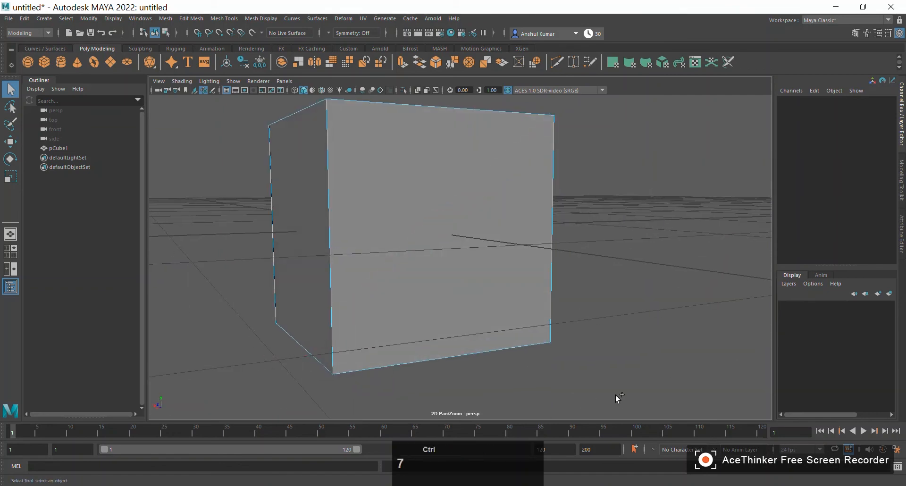
Return the cube to Object Mode with the whole cube selected.
mouse_move(408, 364)
left_mouse_down("alt")
mouse_move(534, 387)
mouse_move(592, 365)
mouse_move(680, 395)
mouse_move(486, 357)
mouse_move(487, 258)
mouse_move(405, 273)
mouse_move(472, 289)
mouse_move(423, 286)
mouse_move(485, 244)
left_mouse_up("alt")
scroll(546, 369, "down", 4)
middle_click_drag(485, 244, 457, 310, "alt")
left_click_drag(457, 310, 477, 283, "alt")
middle_click_drag(477, 283, 463, 238, "alt")
right_click_drag(463, 237, 514, 224)
left_click_drag(466, 281, 477, 278, "alt")
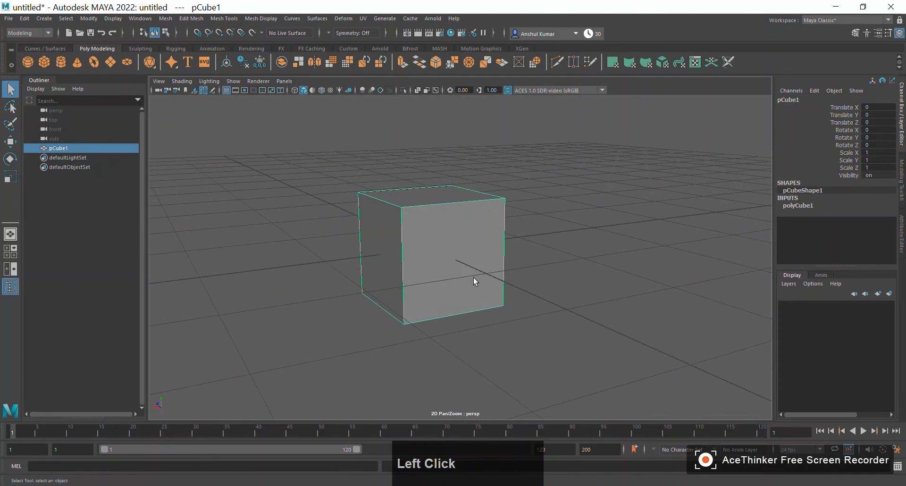
Switch the cube to Vertex mode and select a front top corner vertex.
left_click_drag(473, 277, 404, 276, "alt")
right_click_drag(472, 234, 449, 229)
left_click_drag(562, 273, 506, 282, "alt")
left_click(551, 287)
left_click(443, 219)
Move the selected top corner vertex outward along the Z axis with the Move tool.
right_click_drag(422, 261, 479, 282, "alt")
left_click_drag(478, 281, 470, 276, "alt")
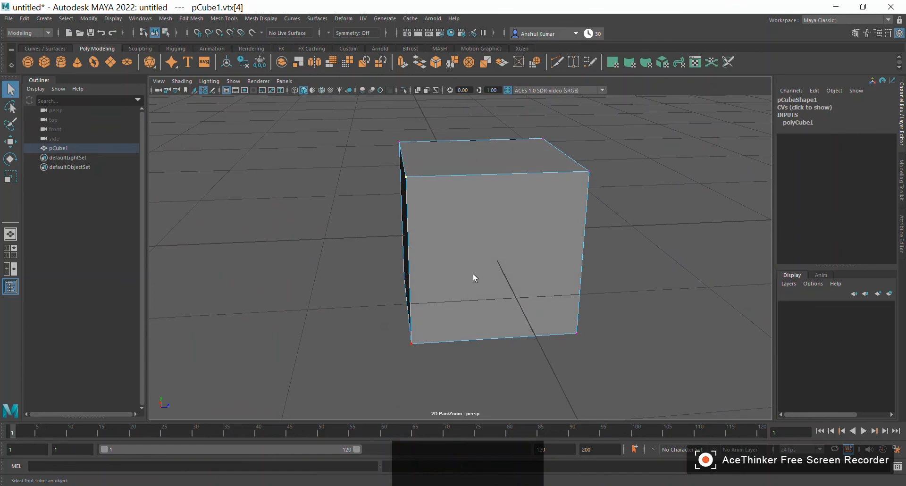
key("w")
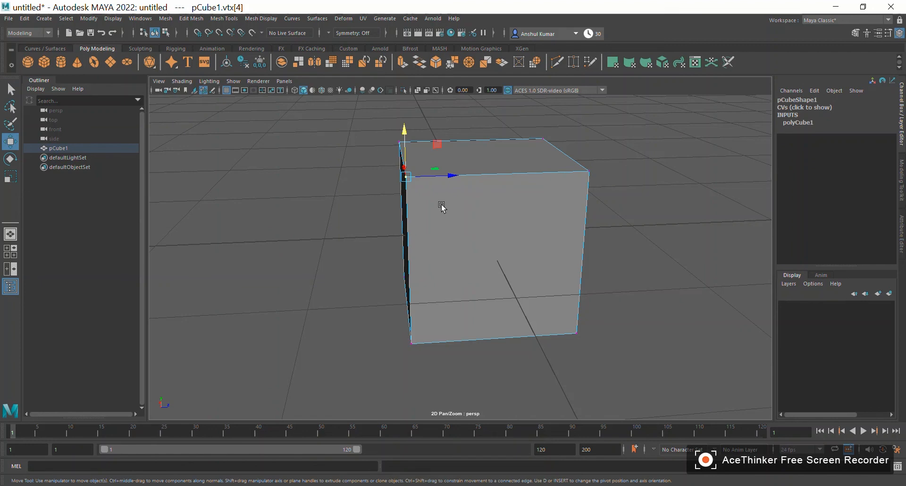
left_click_drag(451, 177, 388, 183)
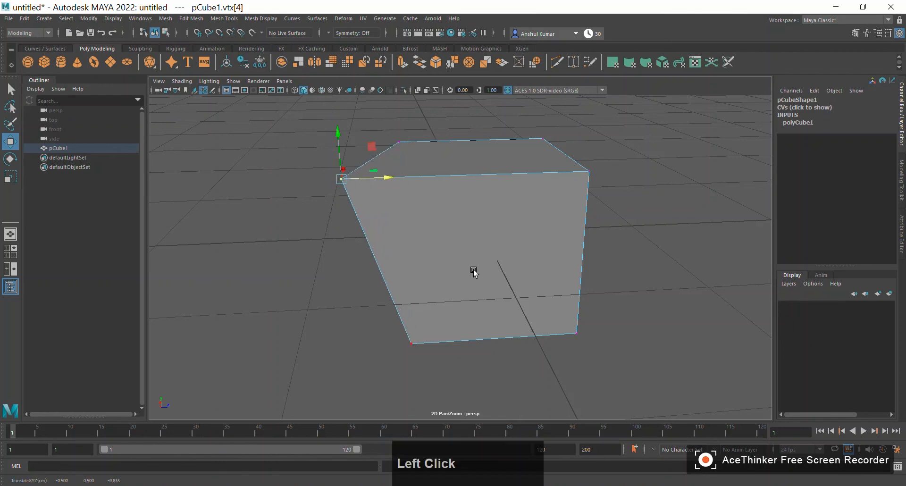
Select the neighbouring top corner vertex and move it down and along the Z axis.
left_click_drag(423, 273, 481, 246, "alt")
left_click(480, 246)
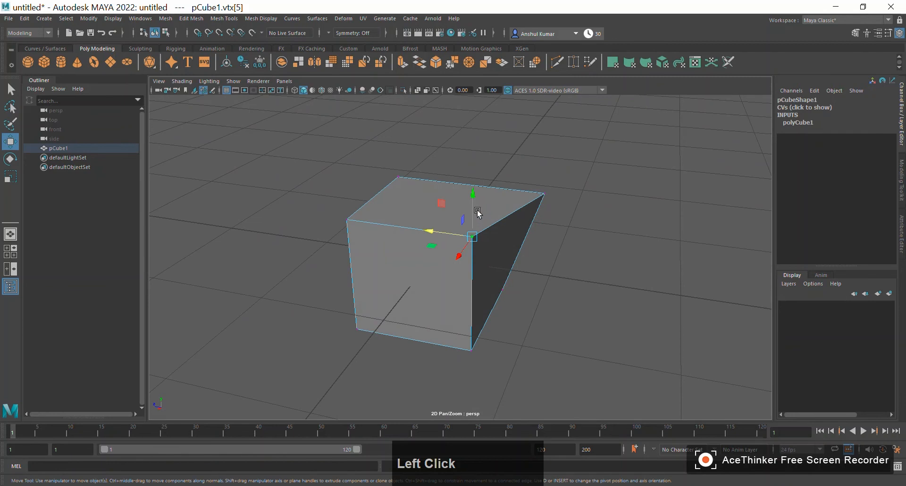
left_click_drag(541, 267, 548, 257, "alt")
left_click_drag(485, 171, 483, 231)
left_click_drag(481, 263, 413, 248, "alt")
left_click_drag(354, 286, 471, 290, "alt")
left_click_drag(386, 303, 509, 278)
Switch to Edge mode and select the sloping top edge, followed by the adjoining upright edge.
right_click(488, 251)
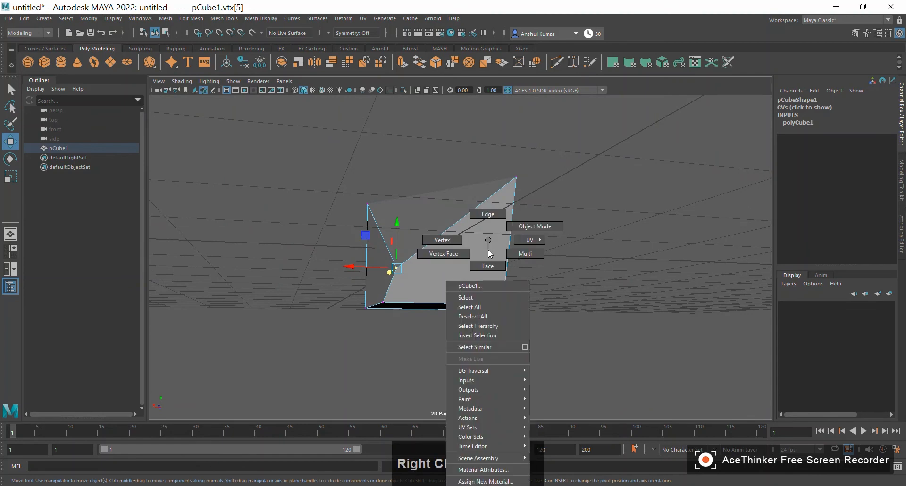
left_click(487, 225)
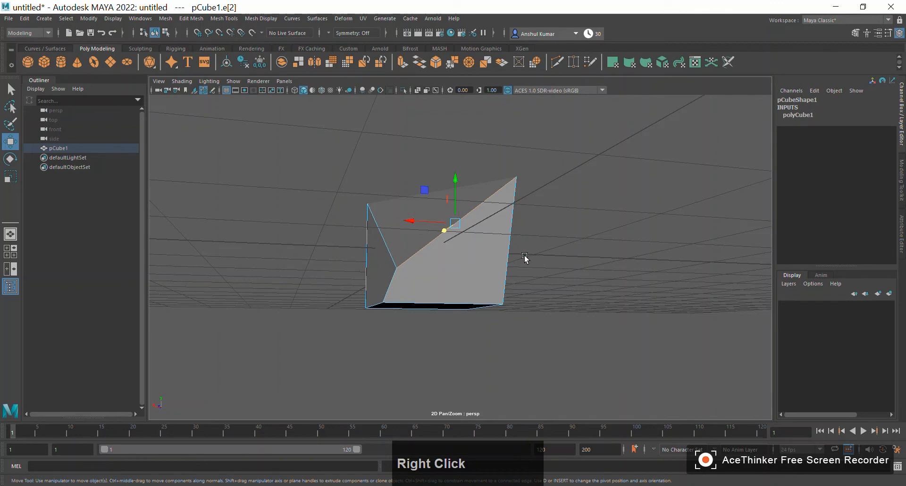
left_click(511, 249)
left_click_drag(510, 246, 480, 299, "alt")
Switch to Face mode, select the face below the sloping edge and move it outward from the cube.
right_click_drag(476, 241, 477, 265)
left_click_drag(573, 299, 514, 279, "alt")
left_click(507, 279)
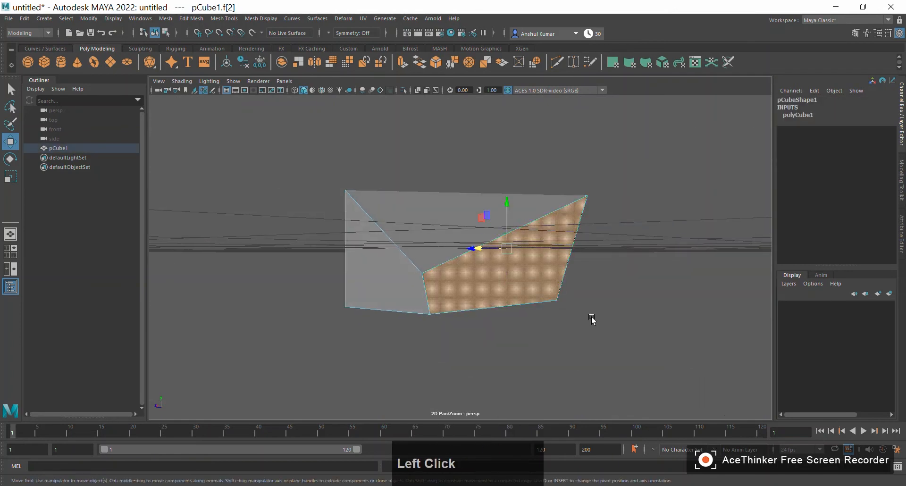
left_click_drag(497, 330, 519, 319, "alt")
left_click_drag(472, 249, 570, 224, "alt")
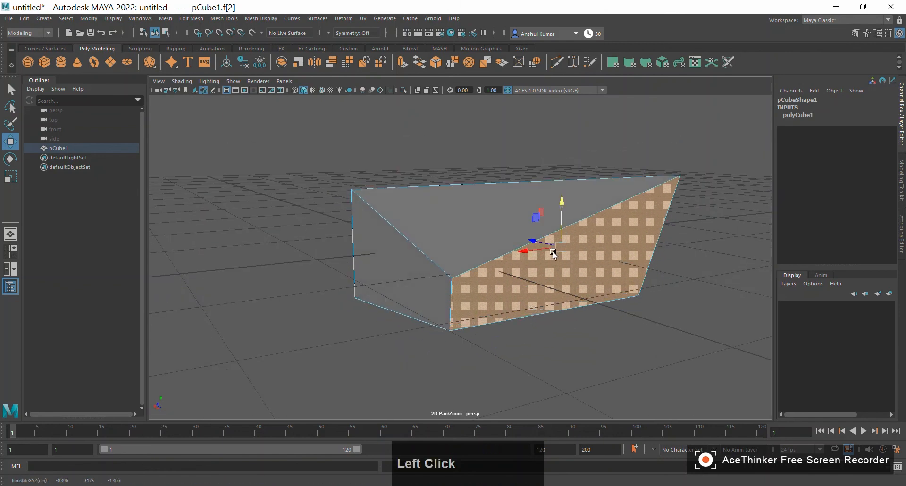
left_click_drag(538, 251, 556, 278)
Rotate the moved face with the Rotate tool.
mouse_move(435, 286)
left_mouse_down("alt")
mouse_move(411, 284)
mouse_move(493, 309)
mouse_move(441, 284)
left_mouse_up("alt")
right_click_drag(471, 240, 420, 244)
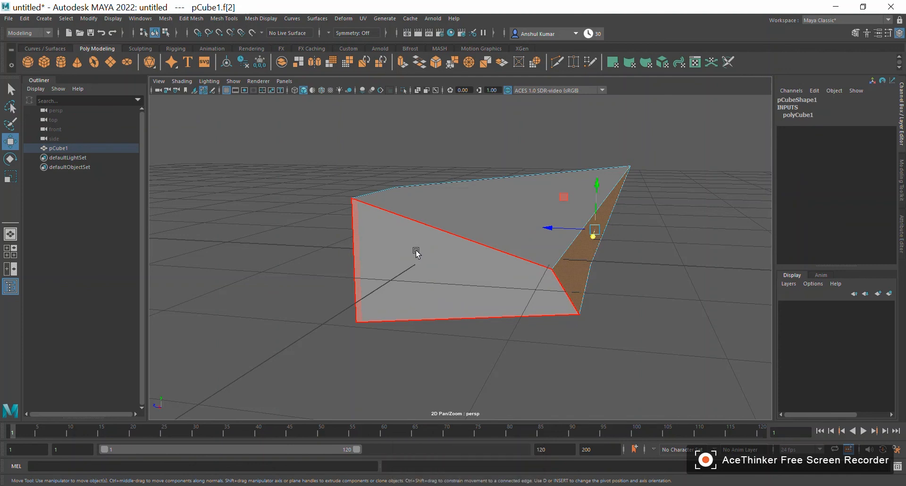
key("e")
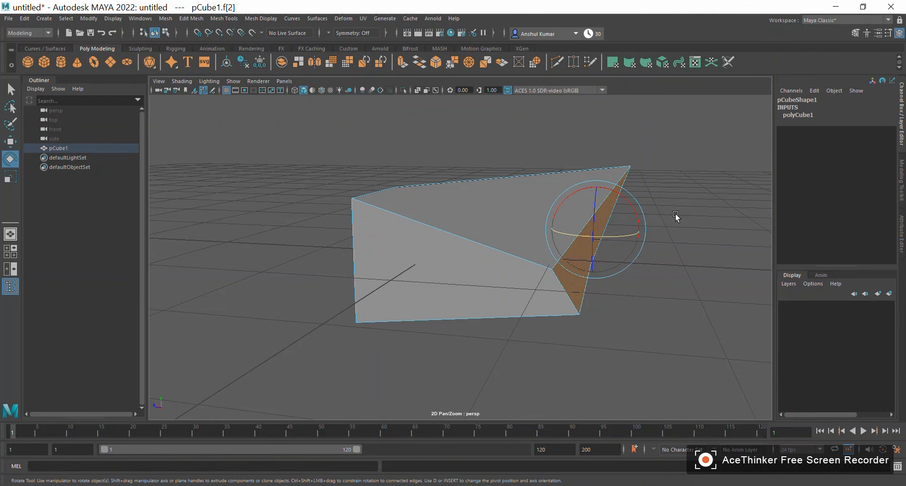
left_click_drag(697, 257, 685, 262, "alt")
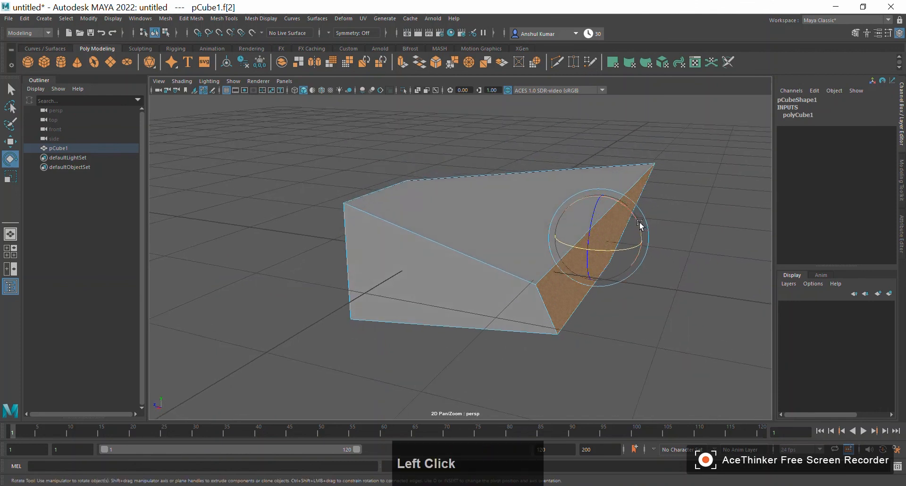
left_click_drag(640, 224, 637, 267)
left_click_drag(603, 233, 572, 300)
Switch to Edge mode, select the sloping top edge of the rotated face and rotate it.
right_click(572, 297)
right_click_drag(572, 297, 569, 229)
left_click(568, 230)
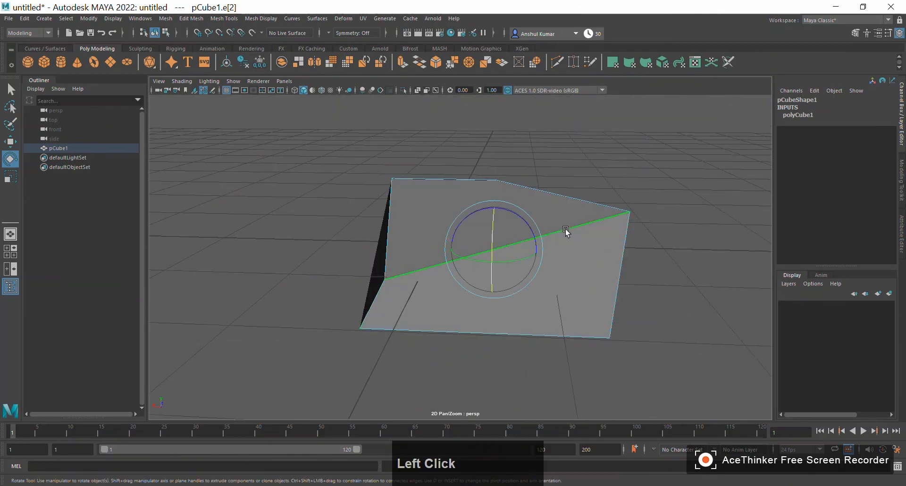
left_click_drag(491, 250, 454, 276)
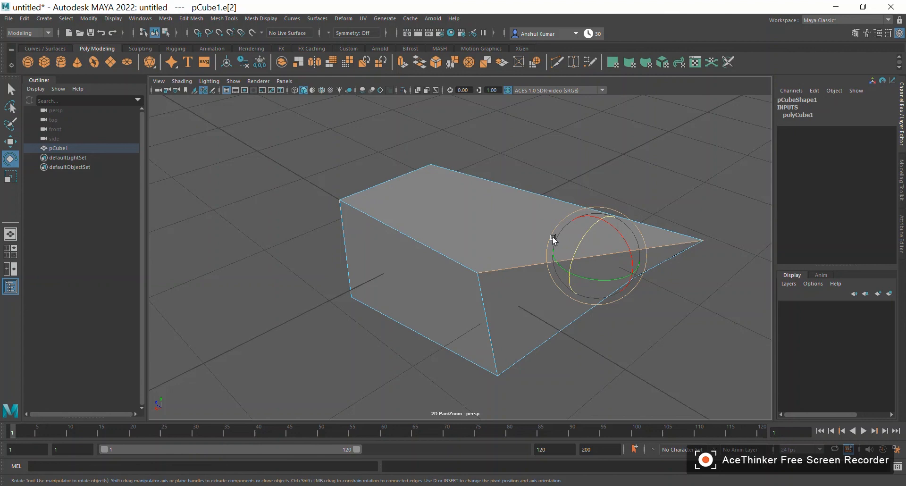
Scale the selected top edge with the Scale tool.
right_click(495, 232)
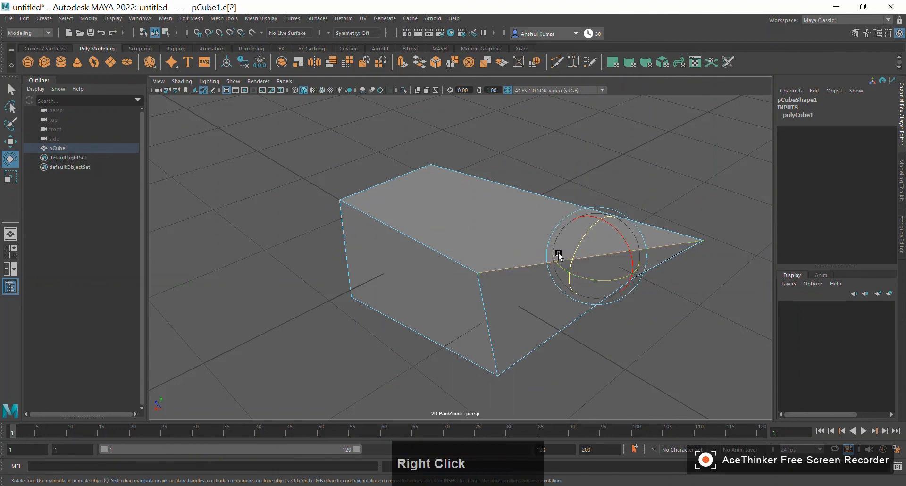
key("r")
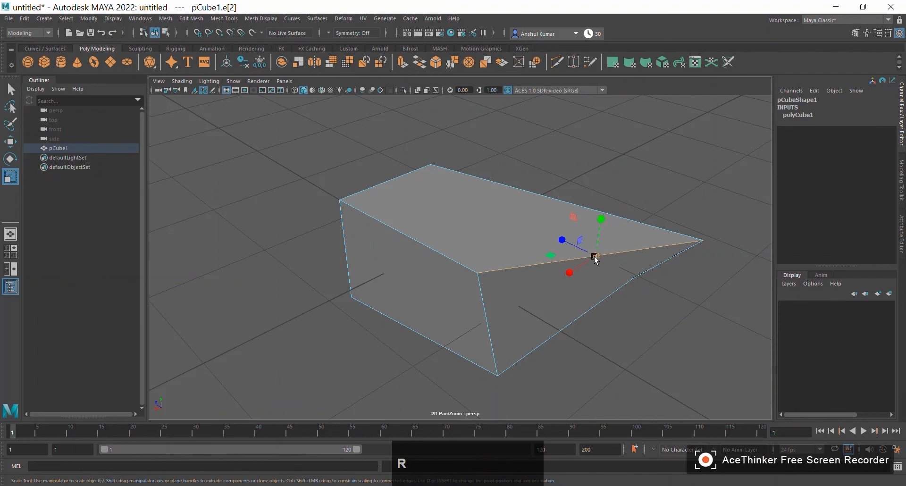
left_click_drag(595, 257, 599, 290)
left_click_drag(478, 258, 483, 256)
Switch to Face mode and scale the face below the scaled edge.
right_click_drag(505, 245, 501, 263)
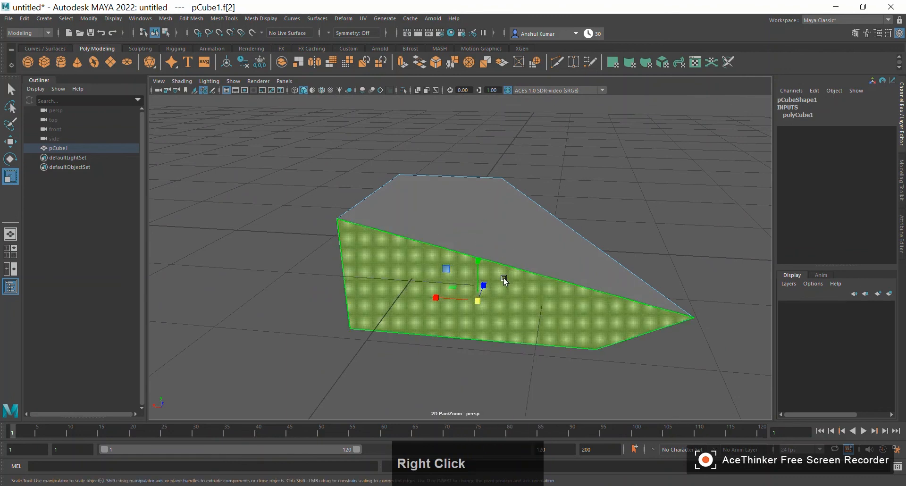
left_click(472, 307)
Switch to Vertex mode, select two top corner vertices together and scale them.
right_click_drag(542, 226, 516, 218)
left_click(509, 184)
left_click_drag(510, 184, 585, 248, "alt")
left_click(516, 166, "shift")
left_click_drag(540, 189, 586, 196)
Select the two vertices at the ends of the front top edge and rotate them together with the Rotate tool.
left_click_drag(647, 265, 590, 272, "alt")
left_click(452, 273)
key("e")
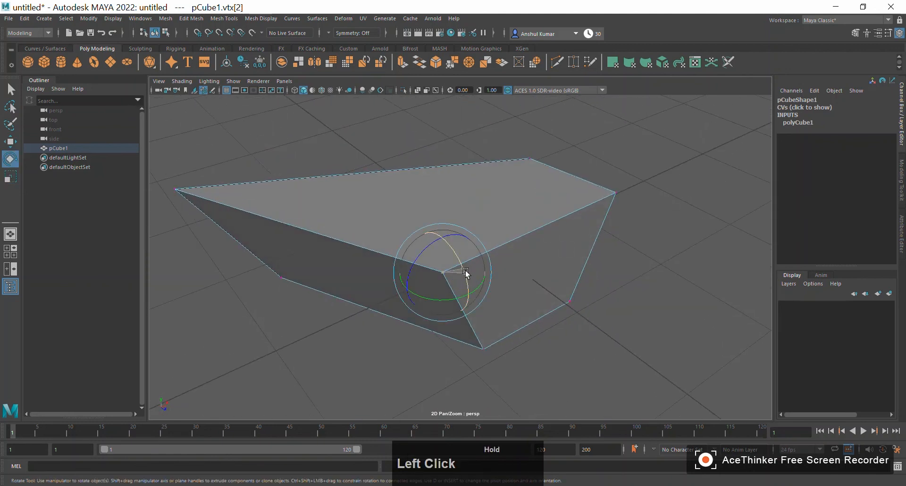
left_click(613, 192, "shift")
mouse_move(560, 216)
left_mouse_down()
mouse_move(568, 254)
mouse_move(559, 216)
left_mouse_up()
left_click_drag(512, 233, 542, 208)
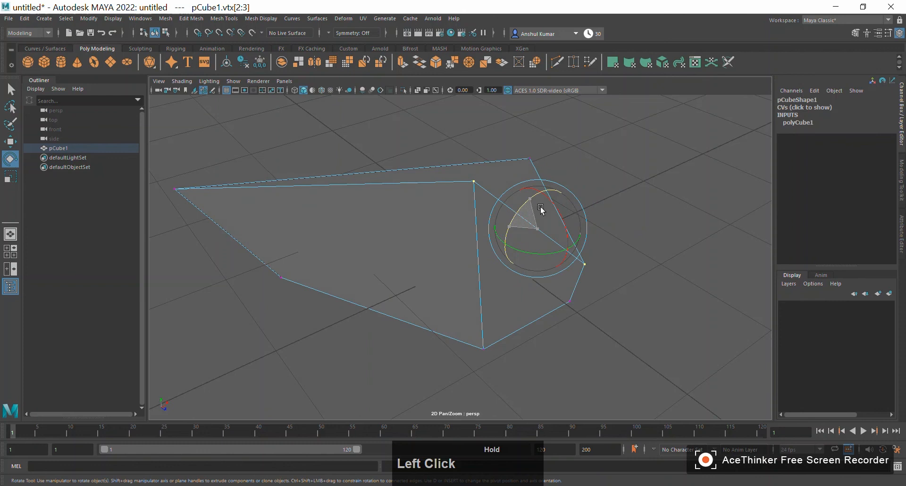
left_click_drag(663, 248, 583, 247, "alt")
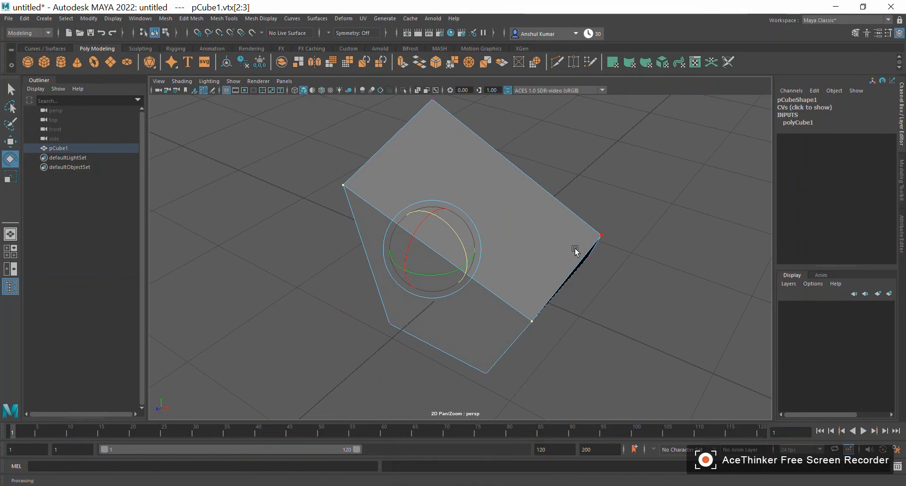
Deselect the vertices and examine the deformed cube from several sides.
right_click_drag(550, 246, 519, 250)
right_click(547, 238)
right_click(551, 219)
right_click(547, 237)
left_click(607, 192)
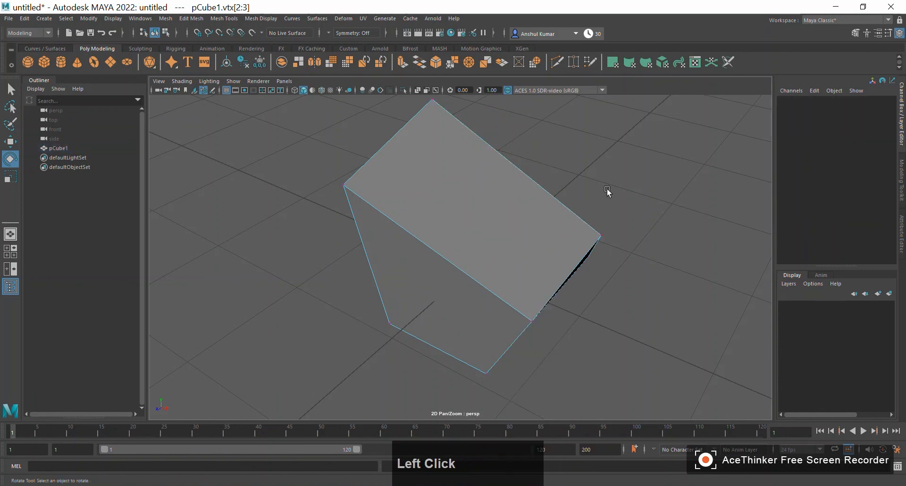
left_click_drag(386, 303, 621, 343, "alt")
scroll(611, 281, "down", 5)
left_click_drag(424, 300, 593, 271, "alt")
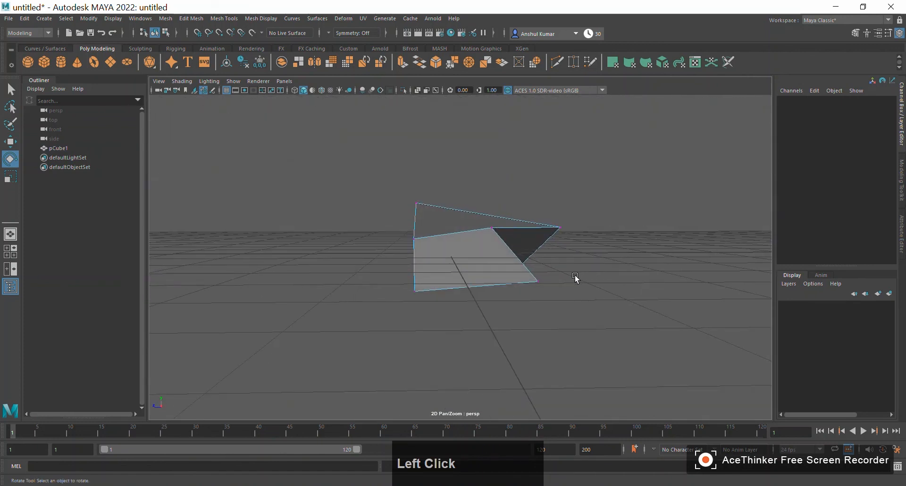